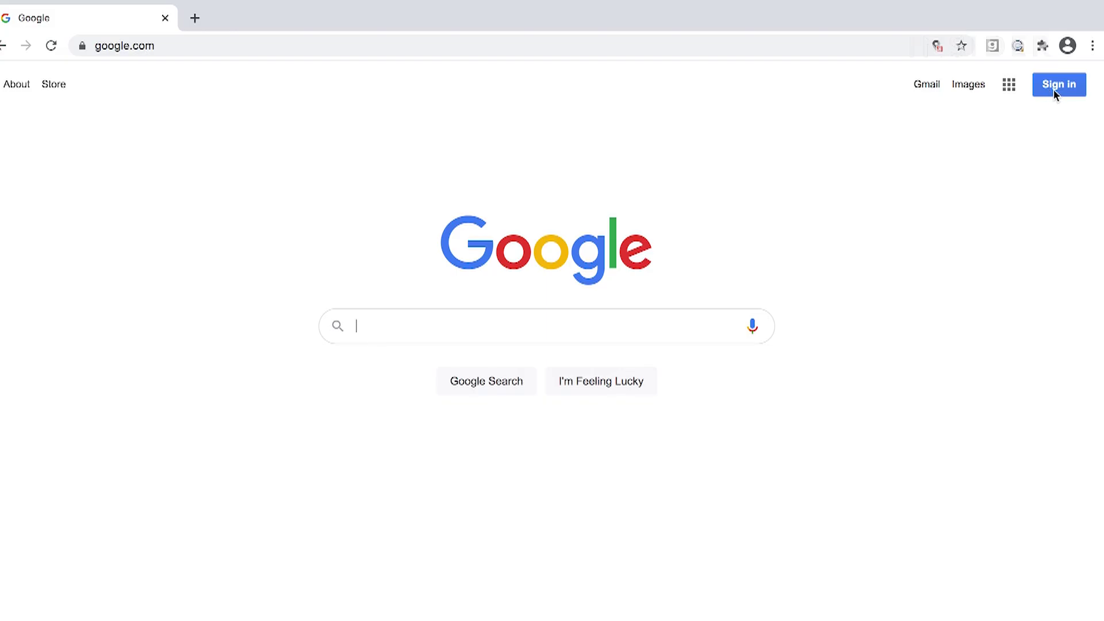
Step: Finish signing in to Google, then open Hangouts from the Google apps panel
click(662, 458)
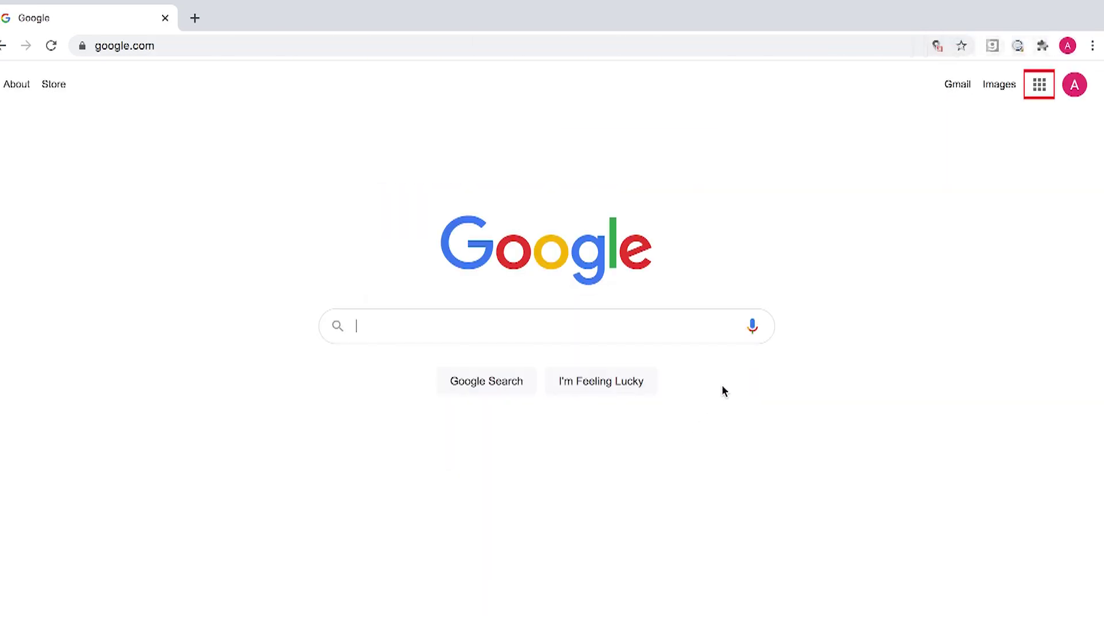
click(1042, 87)
scroll(910, 342, down, 6)
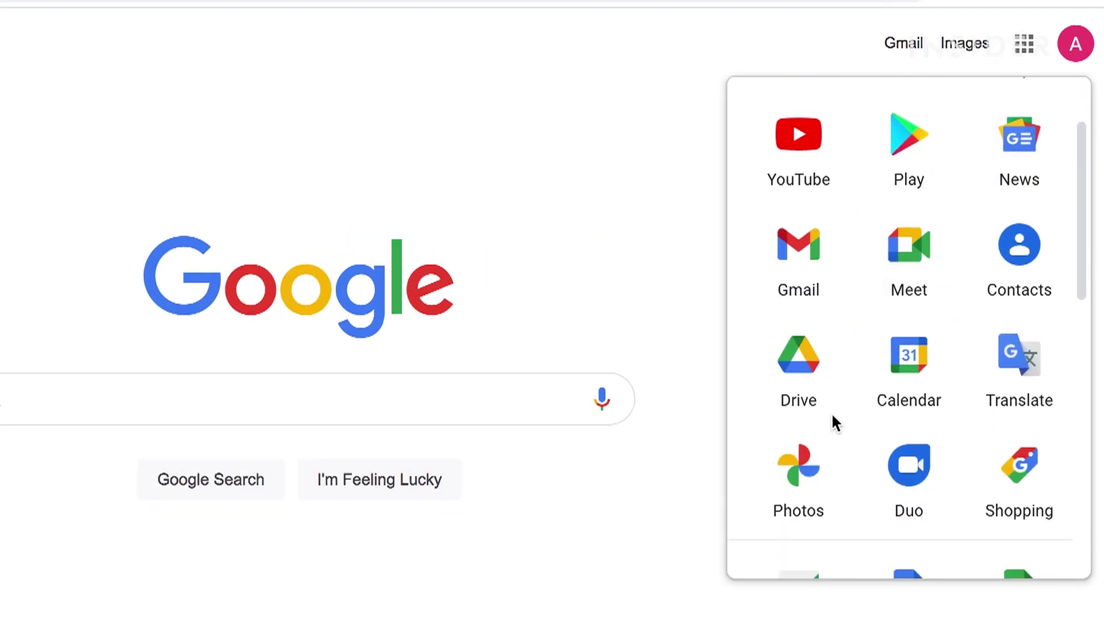
scroll(832, 421, down, 2)
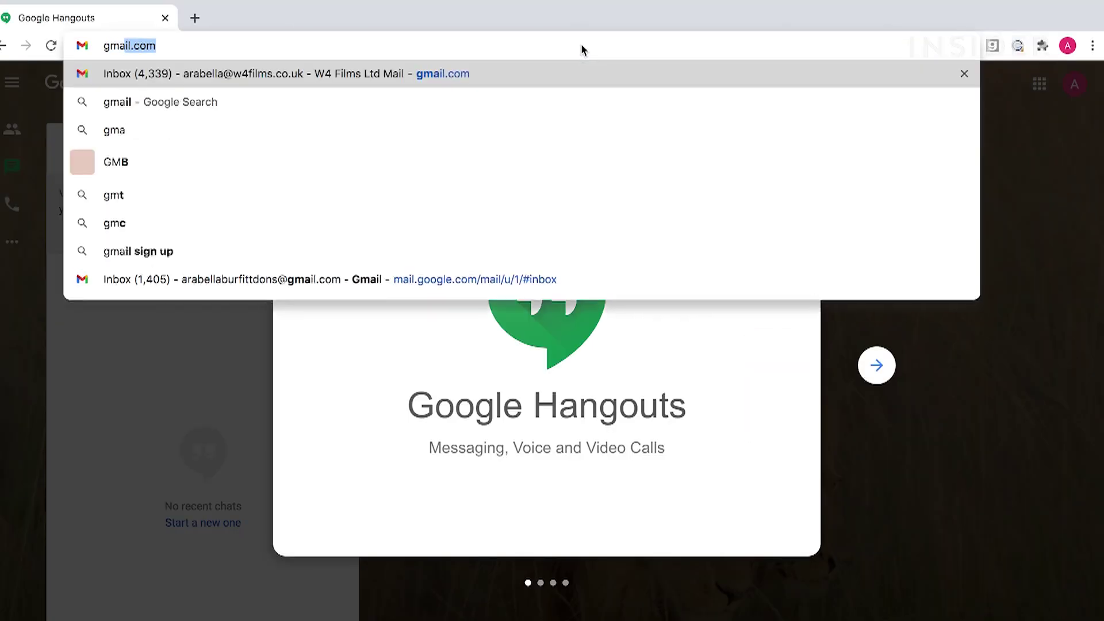
Step: Load gmail.com and open, then close, the Hangouts new-chat panel twice
text(il.com)
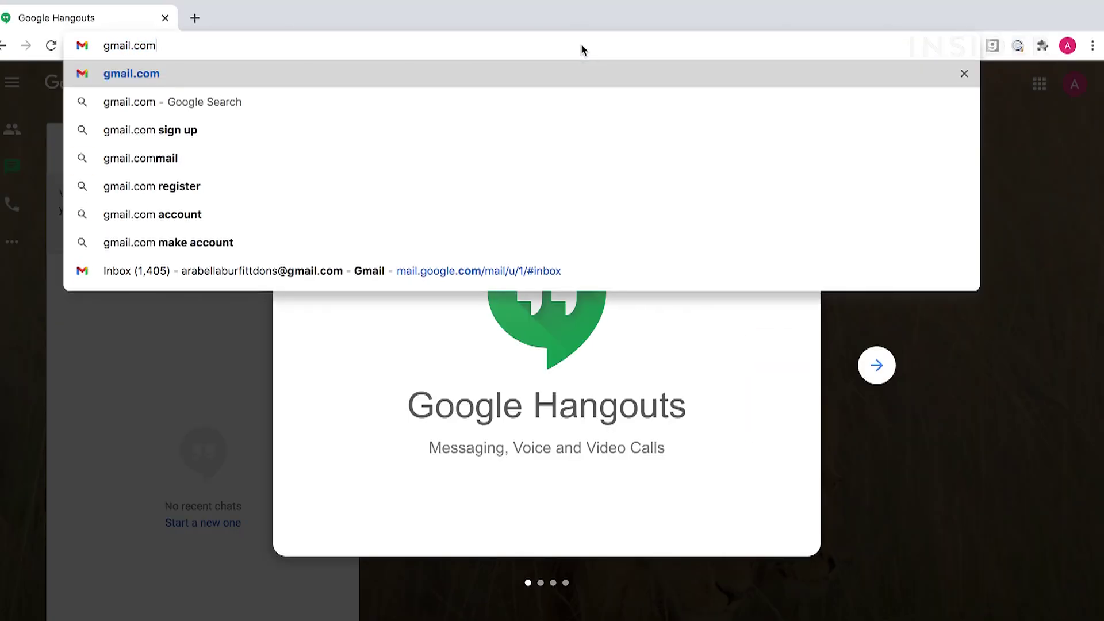
key(Return)
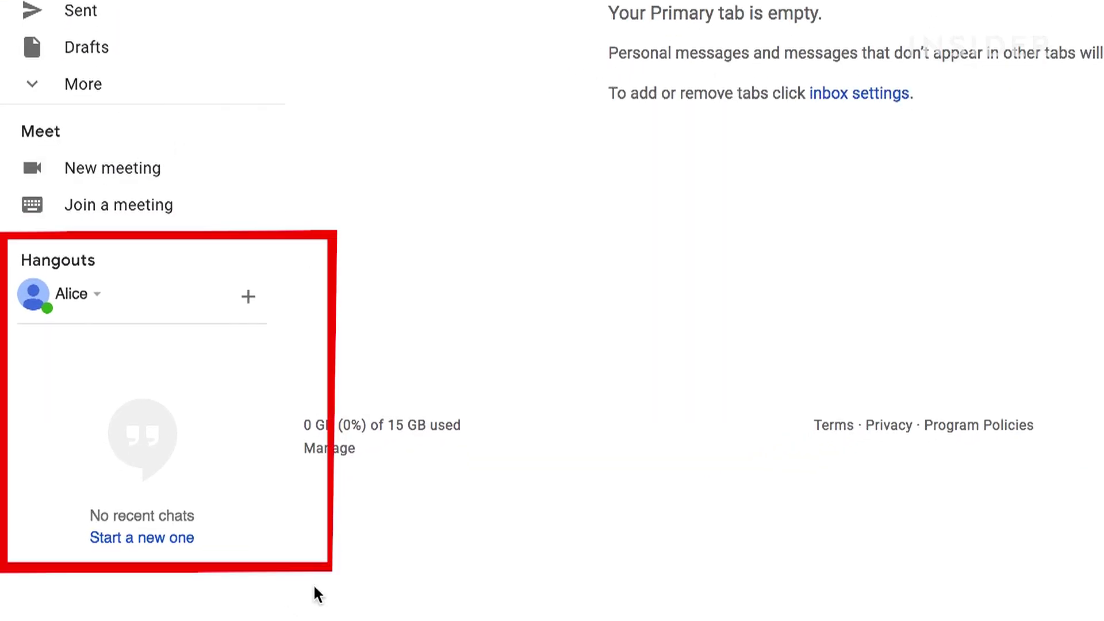
click(248, 297)
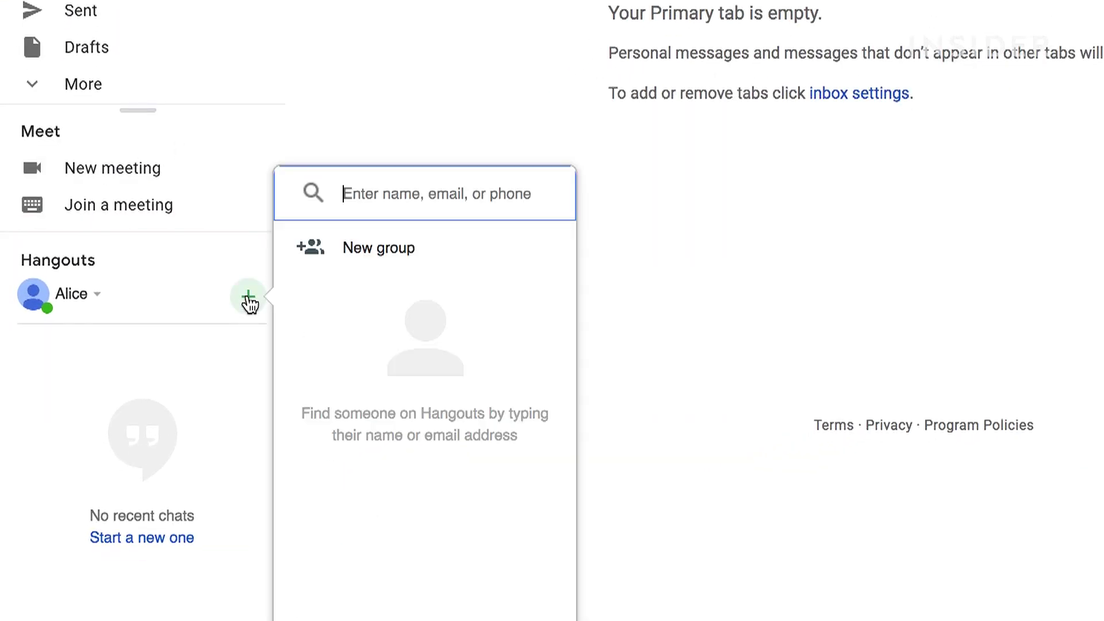
click(249, 297)
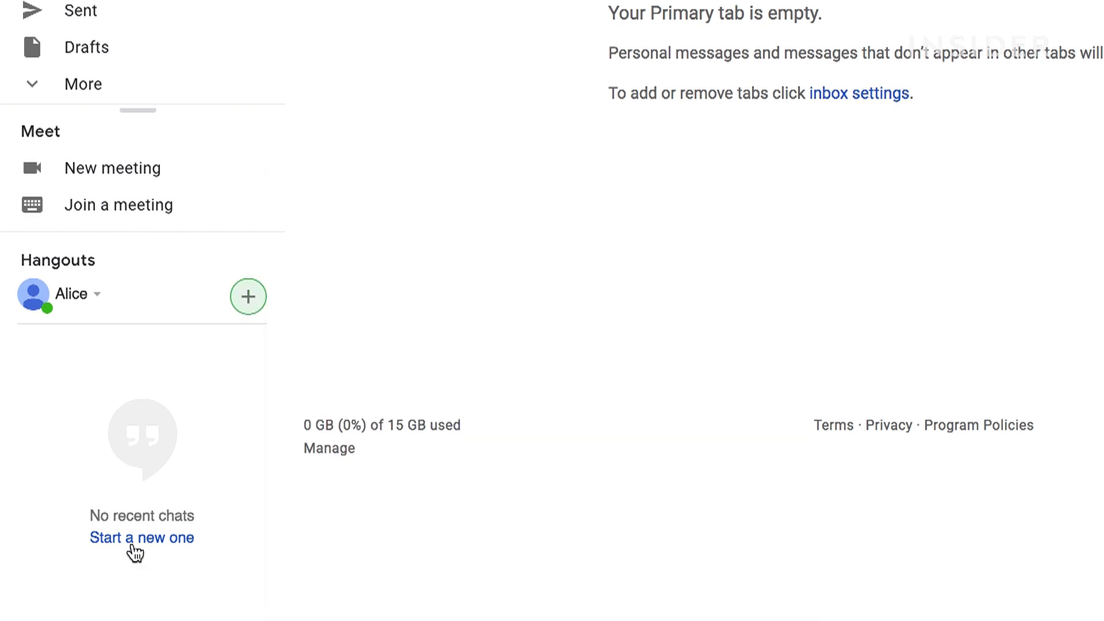
click(136, 539)
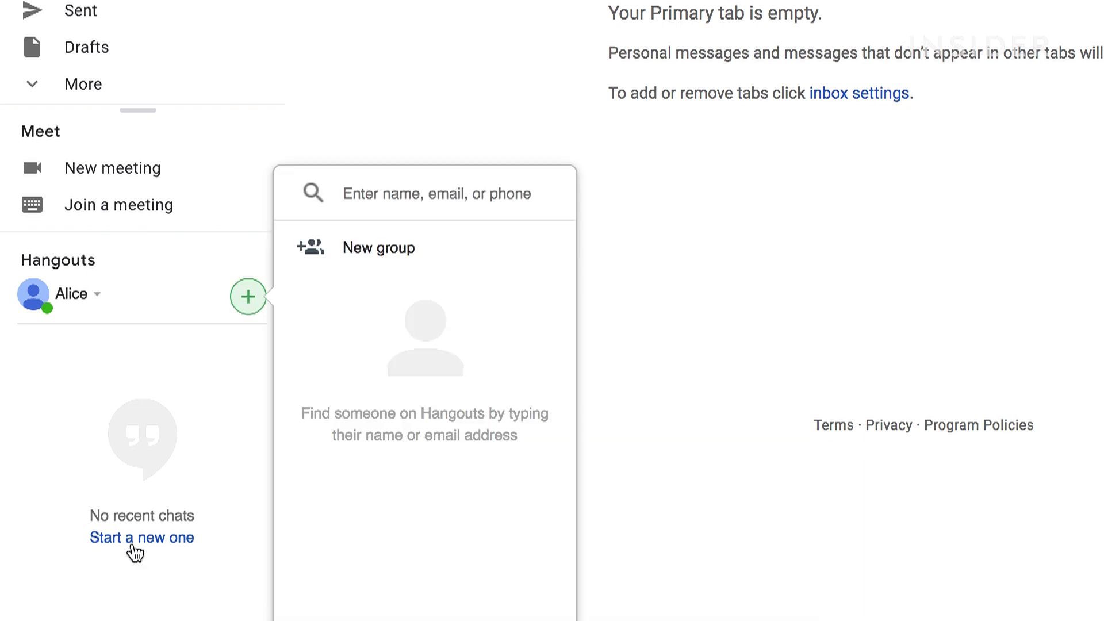
click(138, 426)
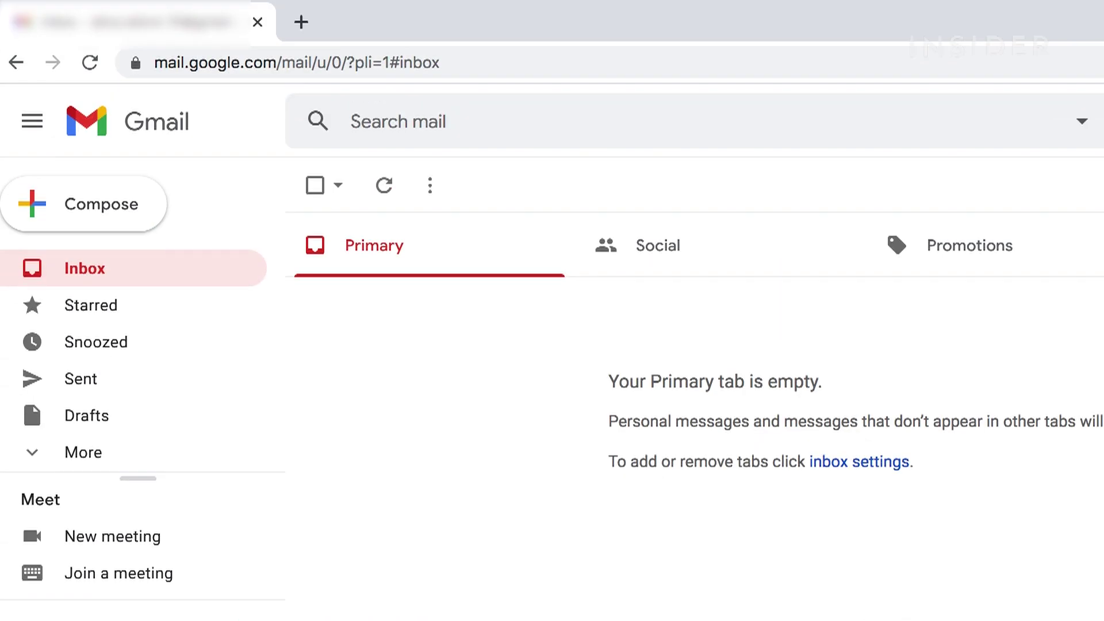
Step: Go to hangouts.google.com in the address bar
click(495, 63)
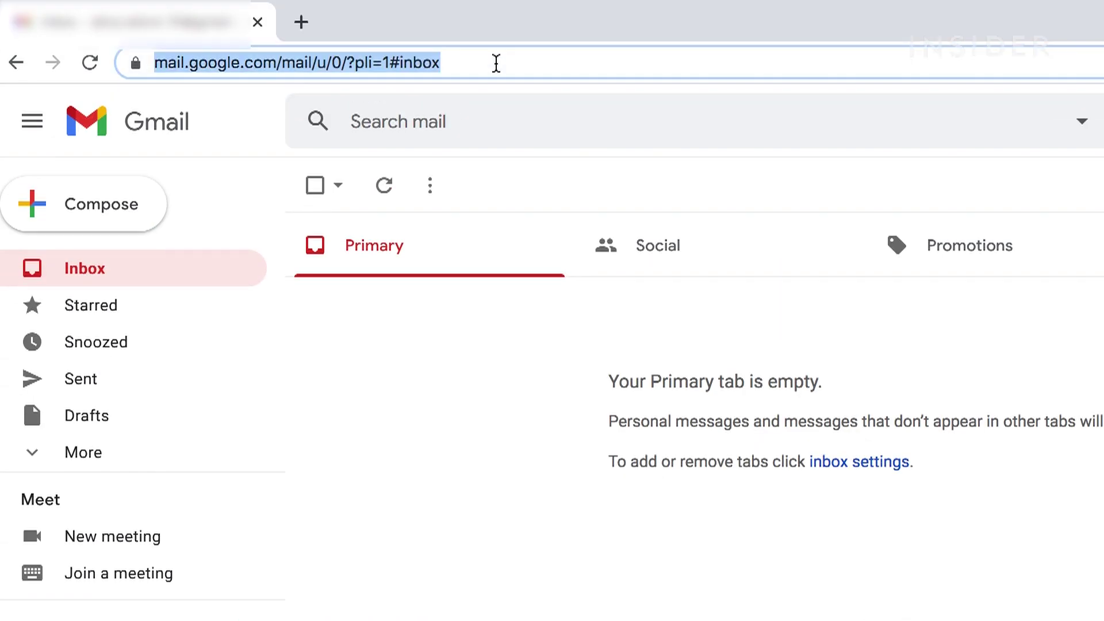
text(hangouts.google.com)
key(Return)
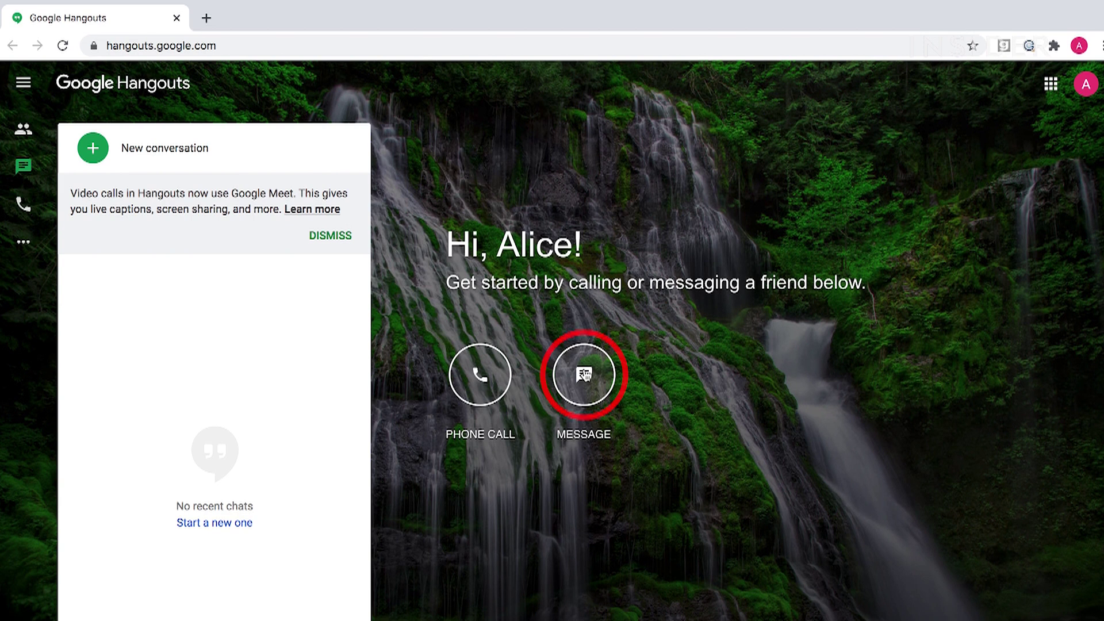
Step: Start a new message, search the contact's email address and open their chat
click(583, 375)
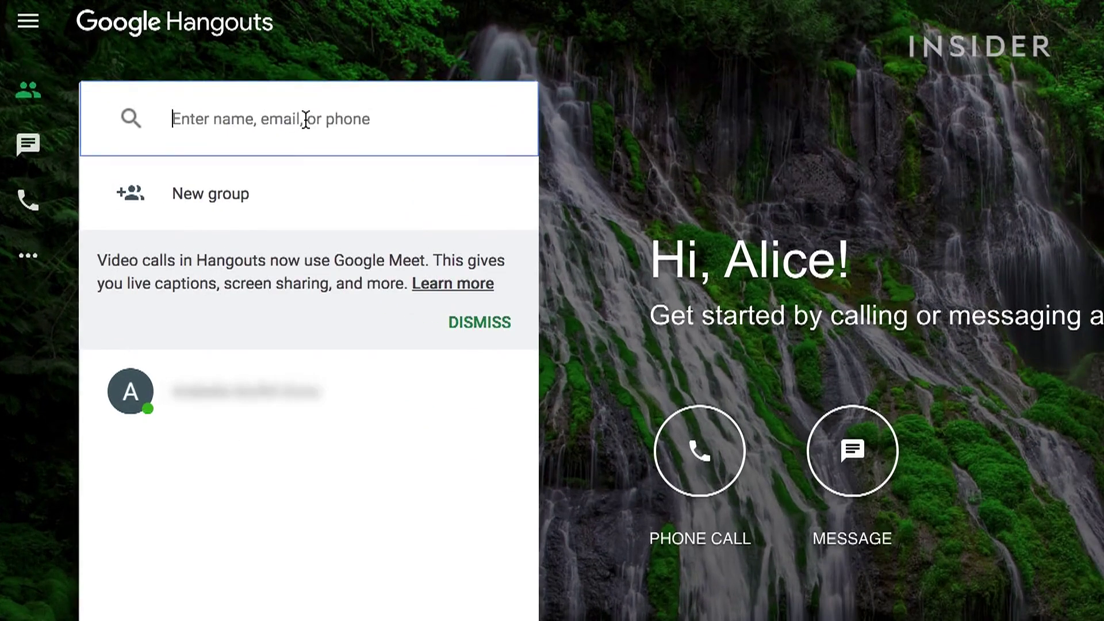
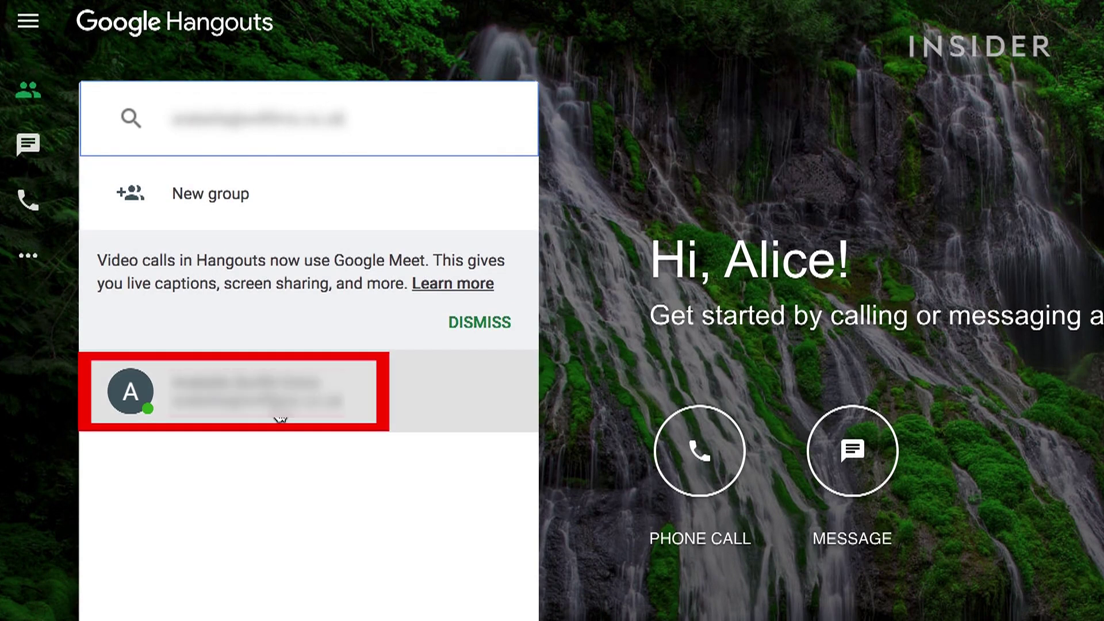
click(276, 403)
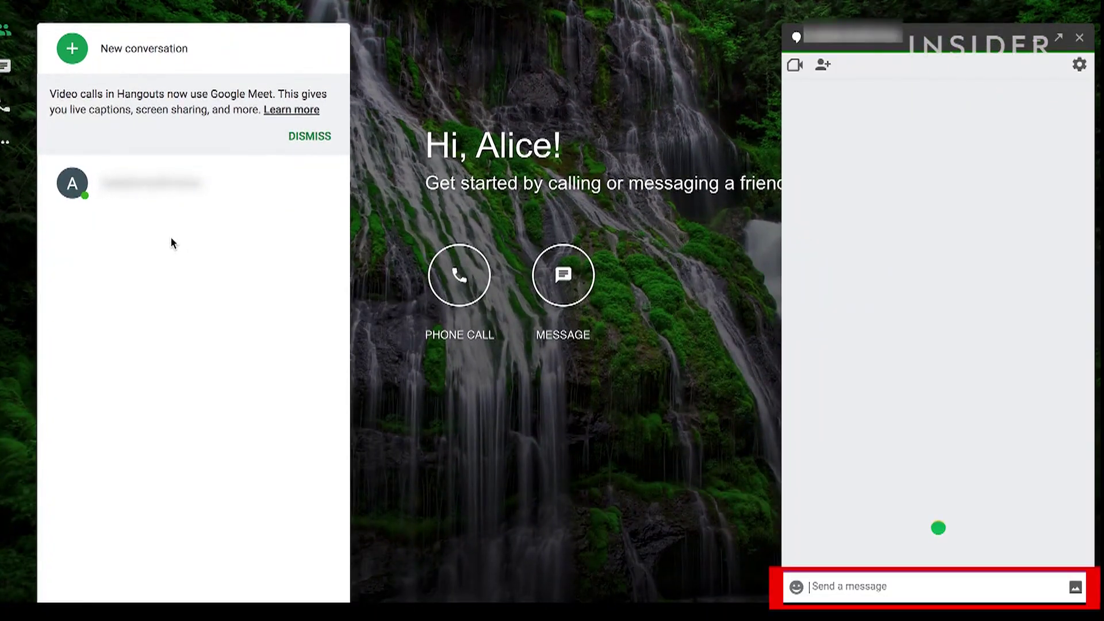
Step: Send 'Can we have a debrief on the last pitch?', then cancel adding people
text(Can we have a debrief on the last pitch?)
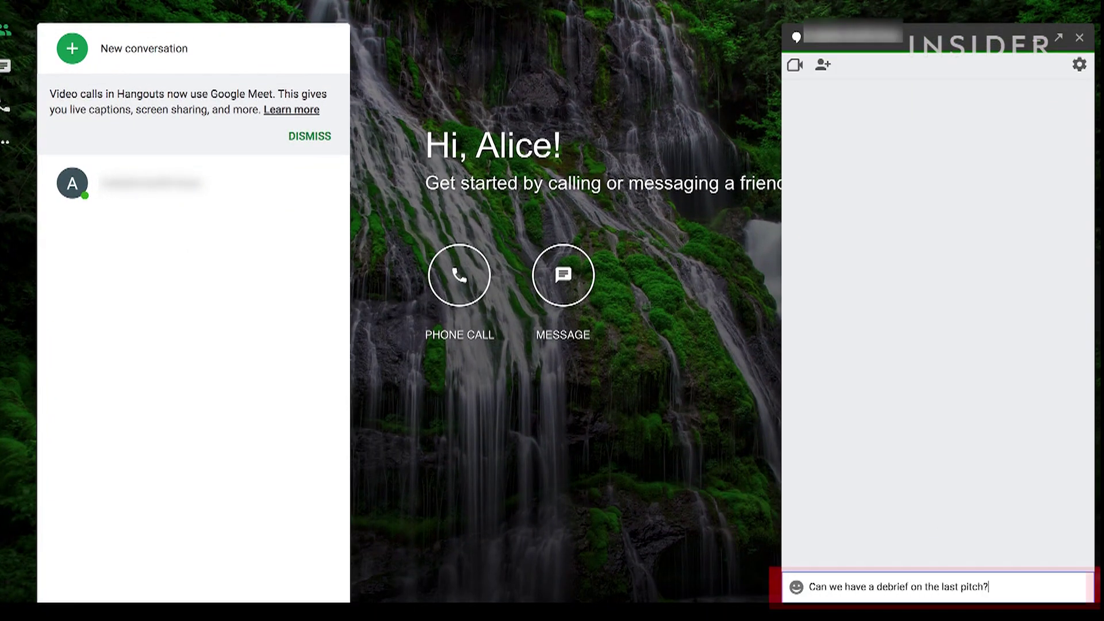
key(Return)
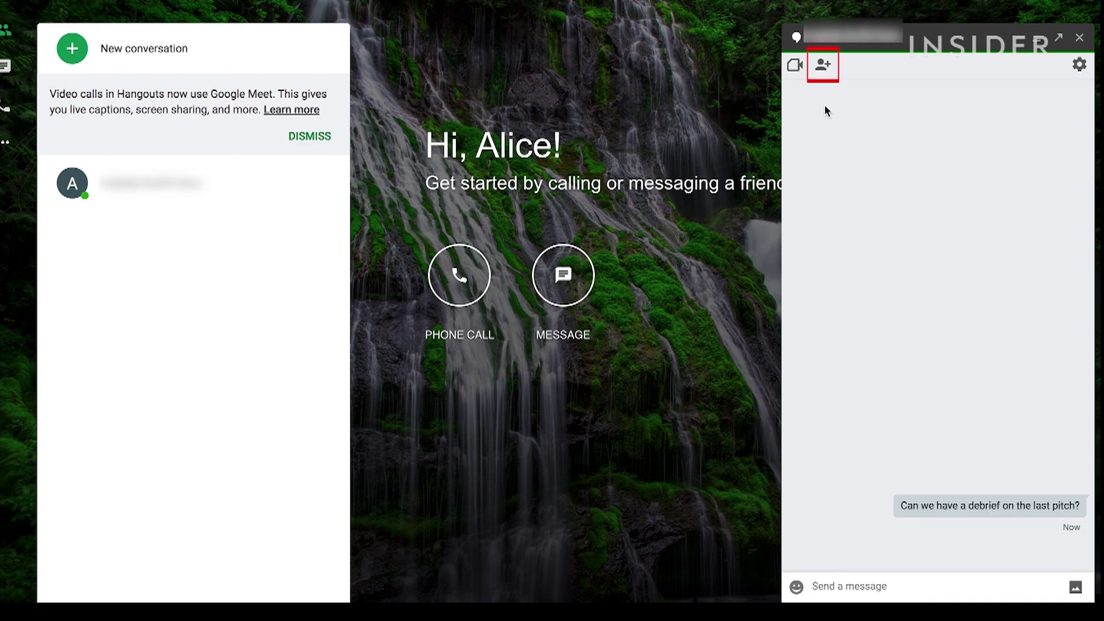
click(823, 66)
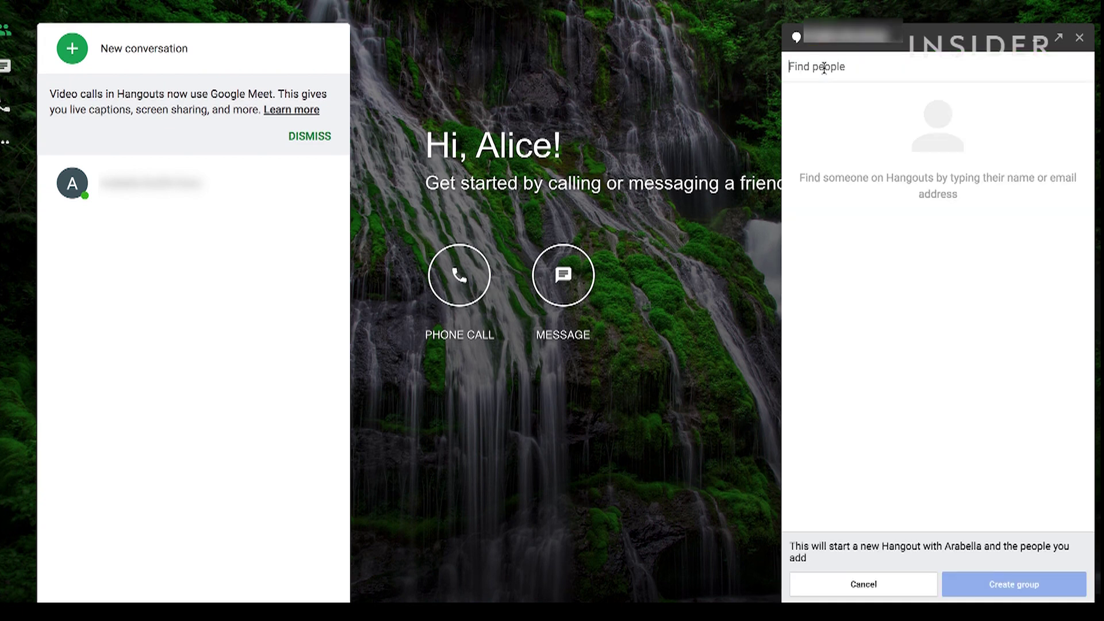
click(882, 586)
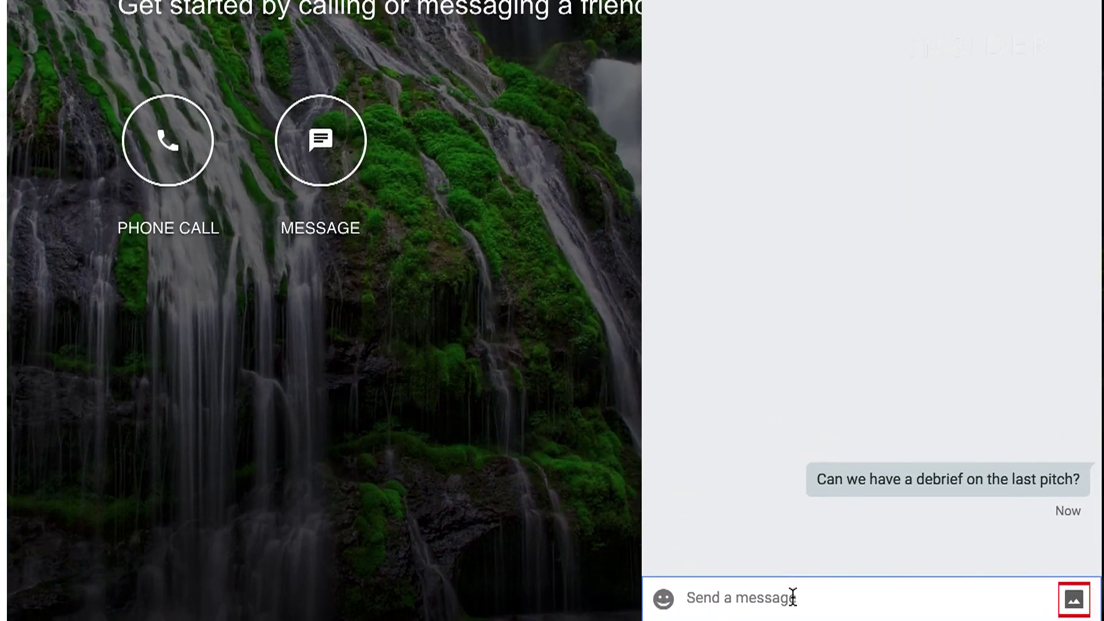
Step: Cancel an image upload, then begin creating a new group chat
click(1074, 600)
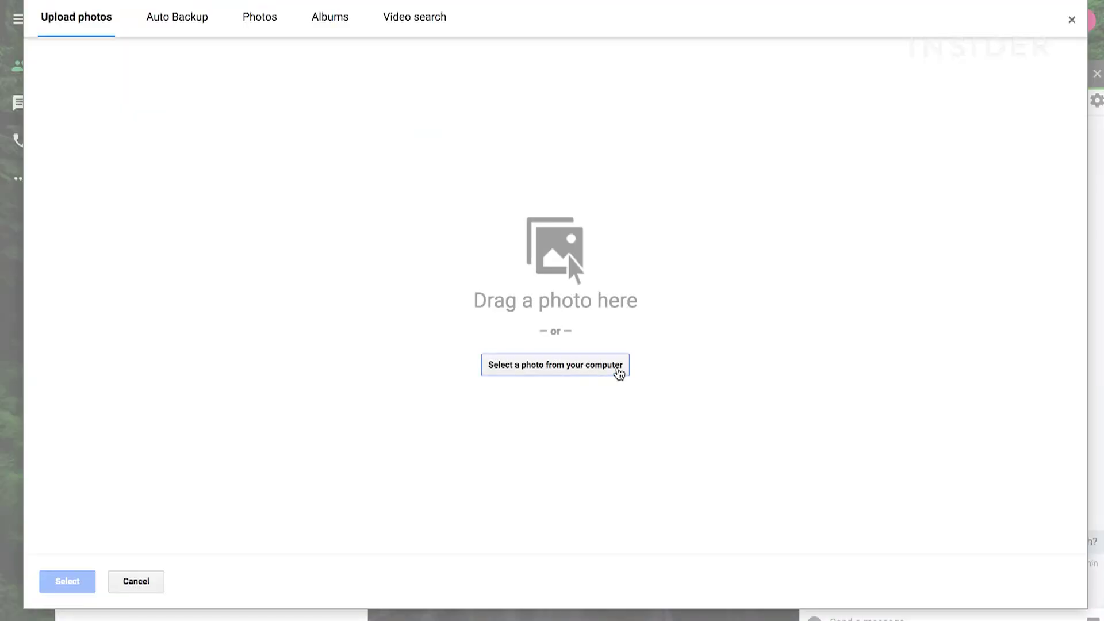
click(136, 581)
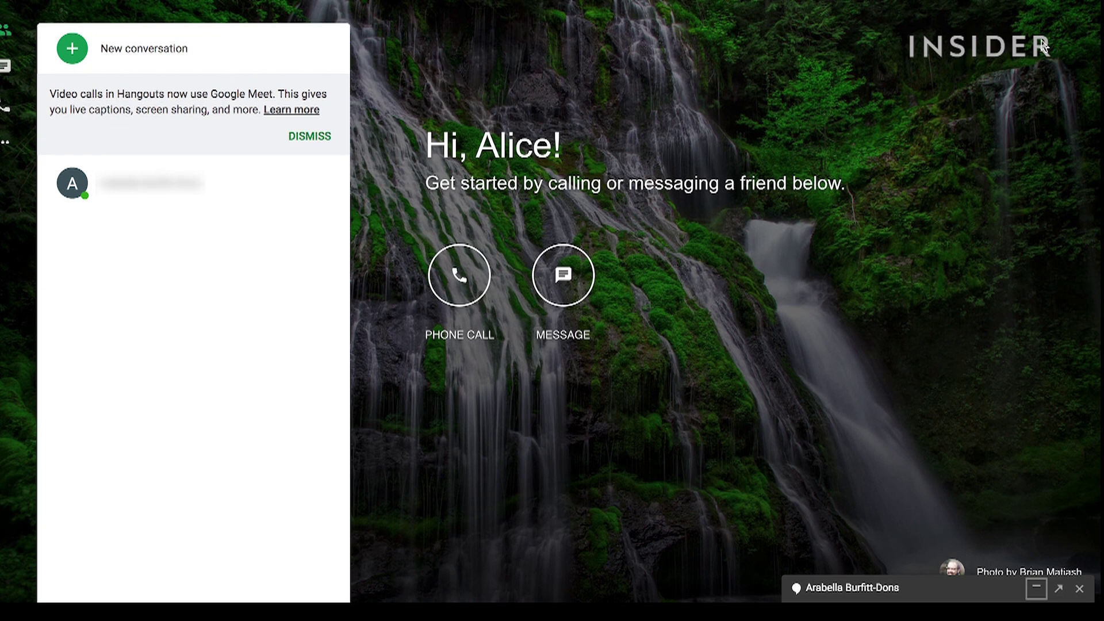
click(562, 287)
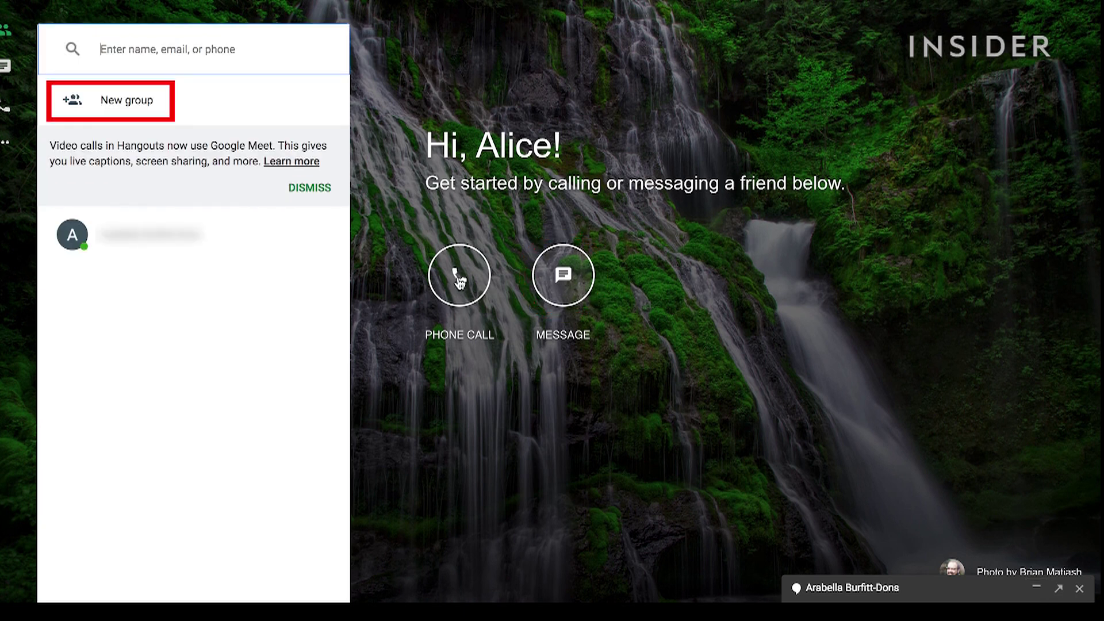
click(97, 109)
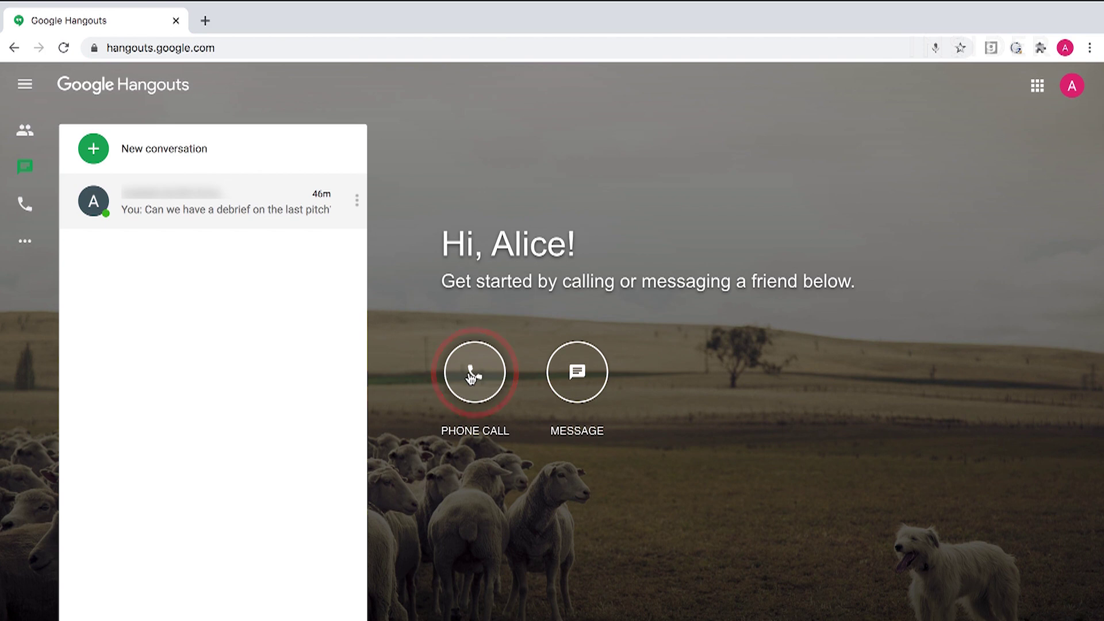
Step: In the phone calls view, check the Google Voice add-credit signup page, then close it
click(473, 372)
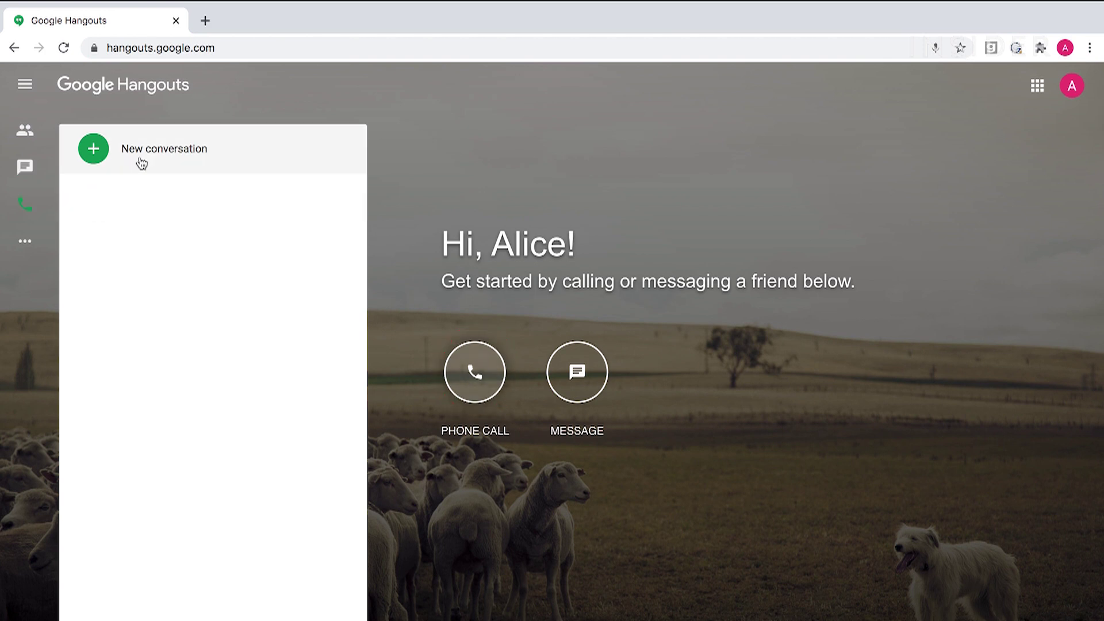
click(90, 151)
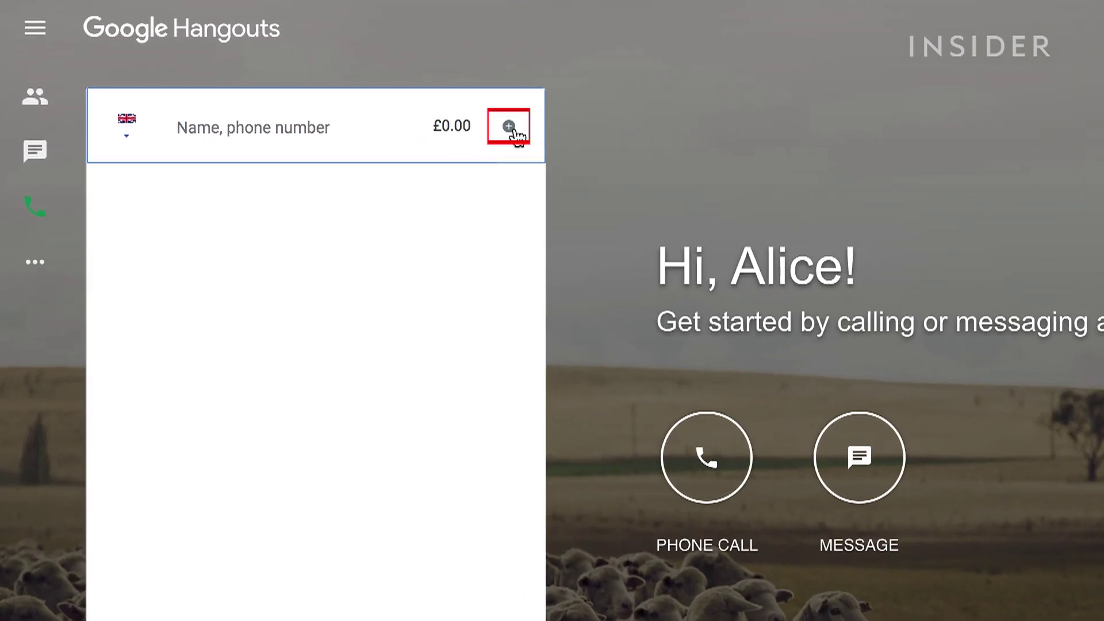
click(510, 128)
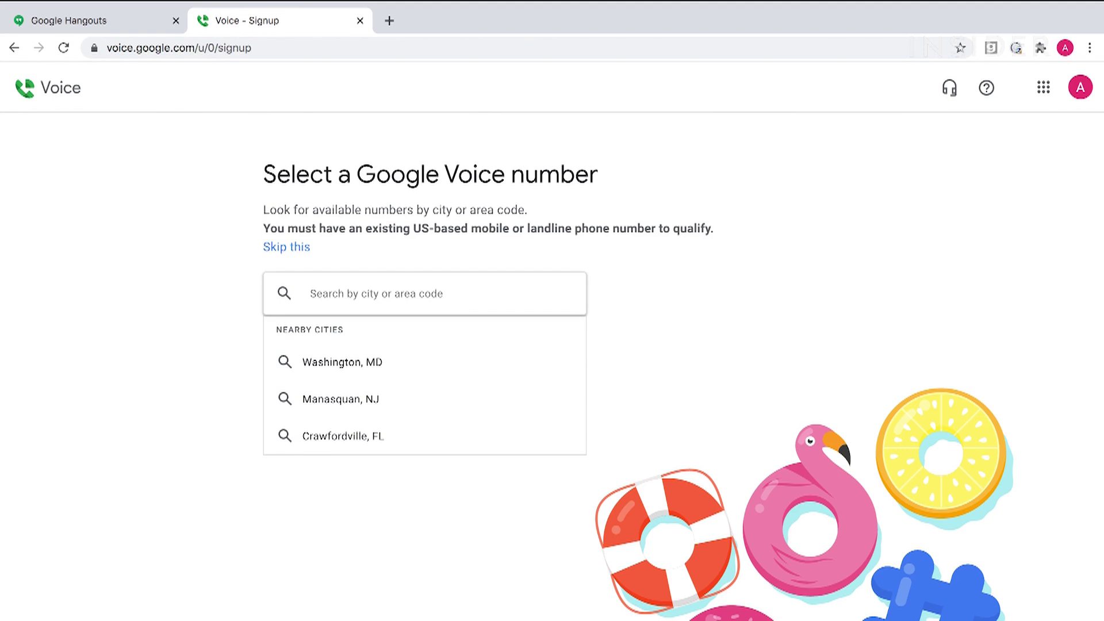
click(336, 292)
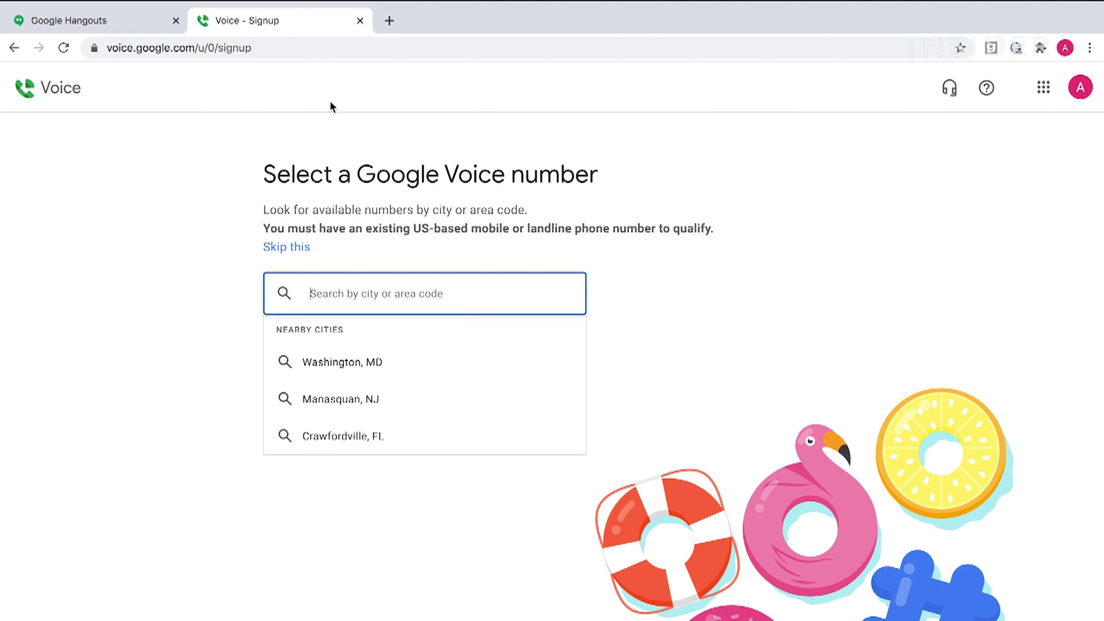
click(360, 21)
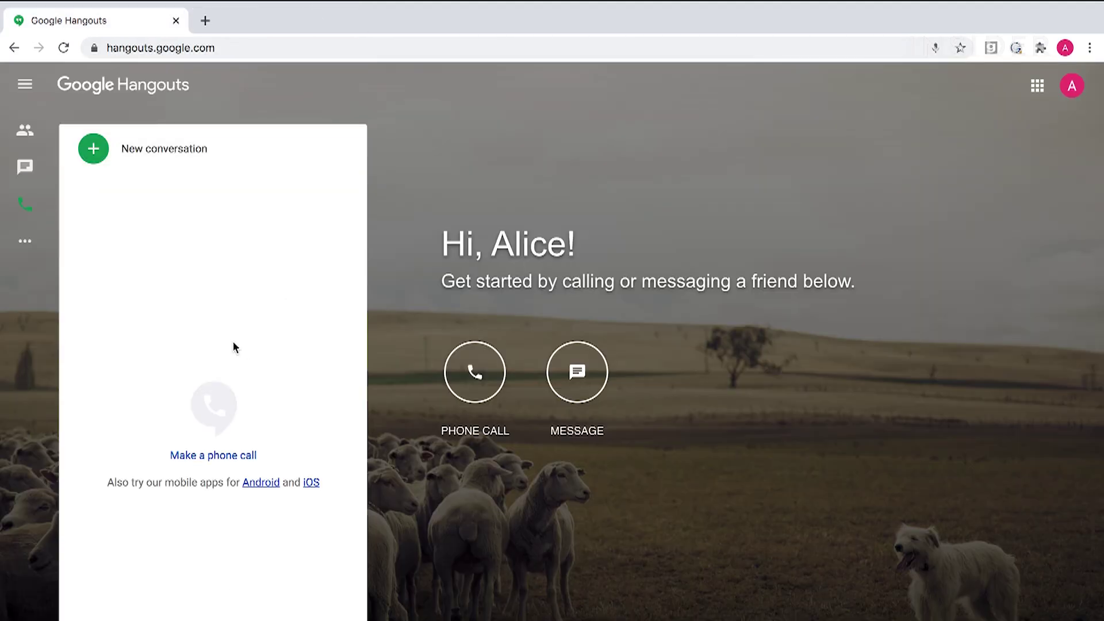
click(94, 153)
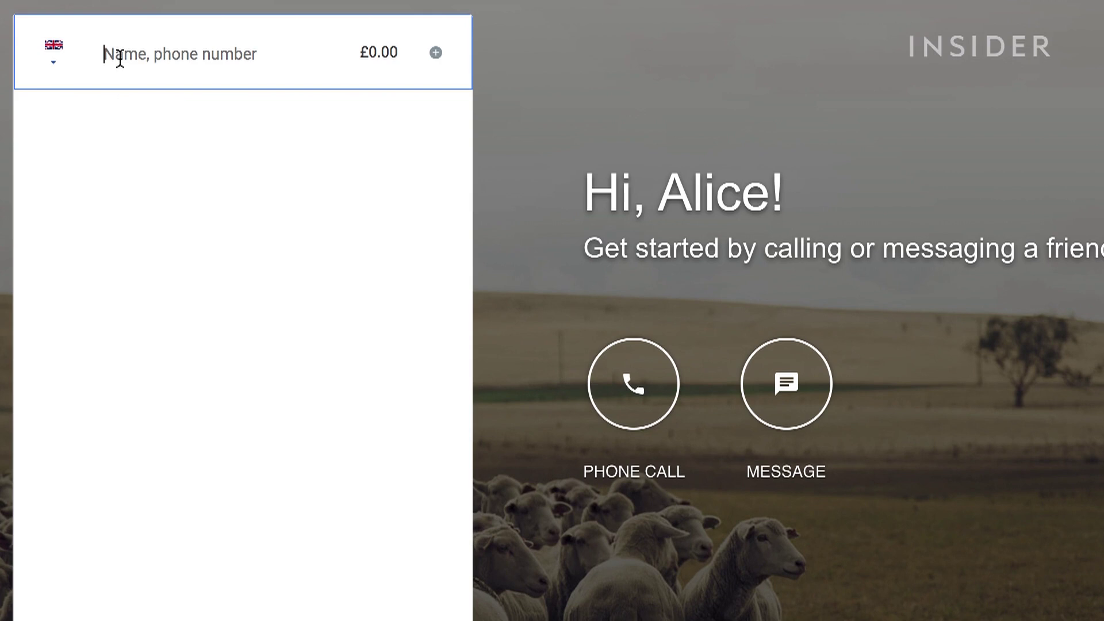
Step: Call the US phone number, keep the microphone on Default in settings, then hang up
text(+12125550123)
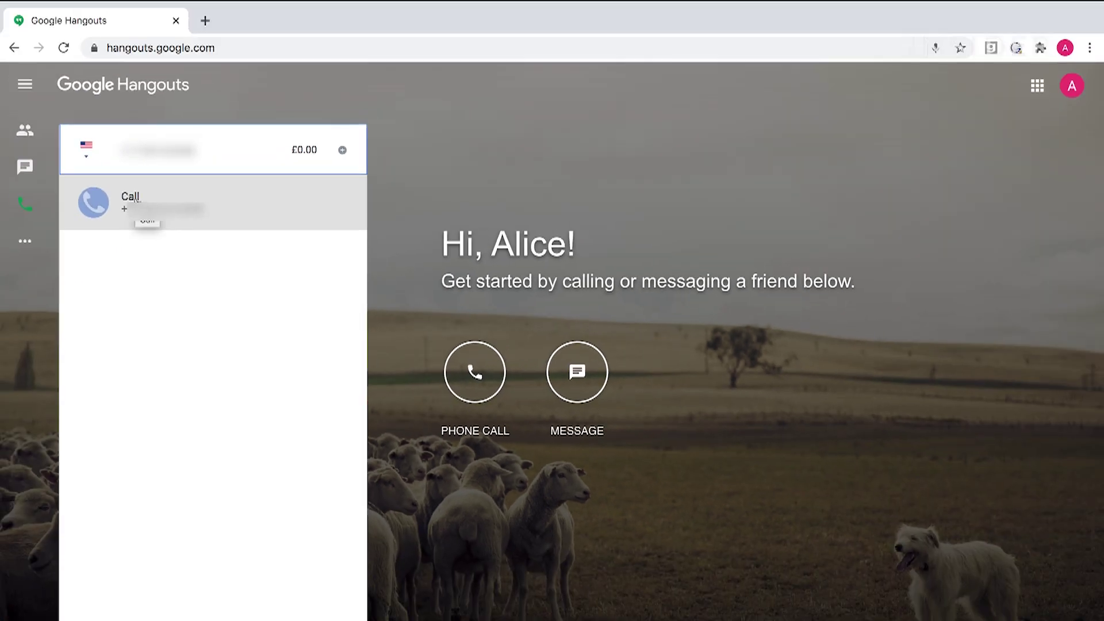
click(123, 127)
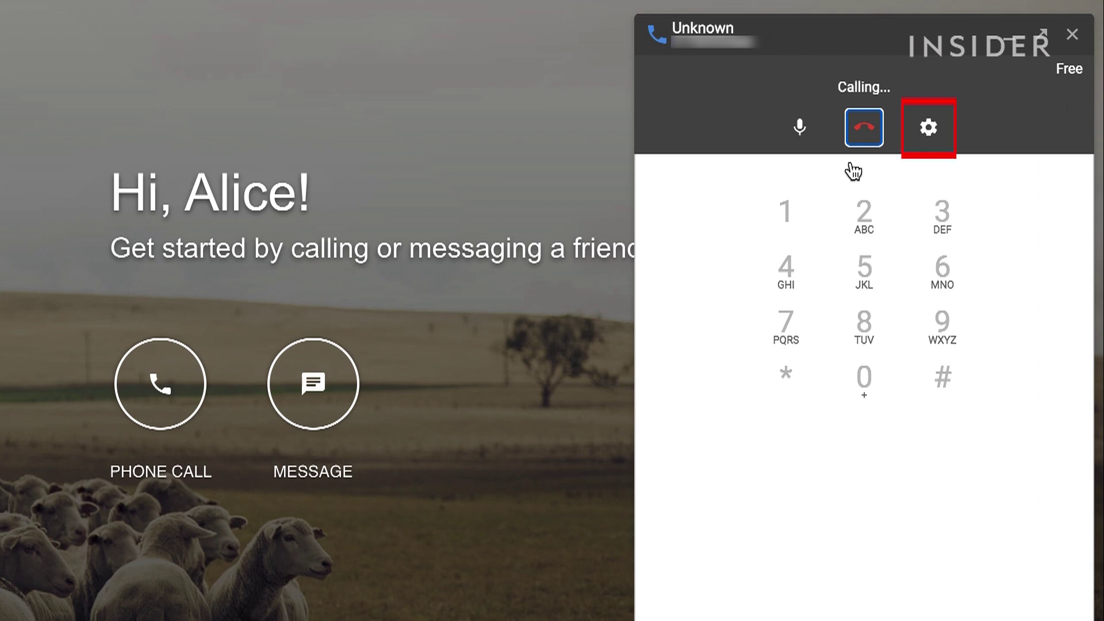
click(927, 129)
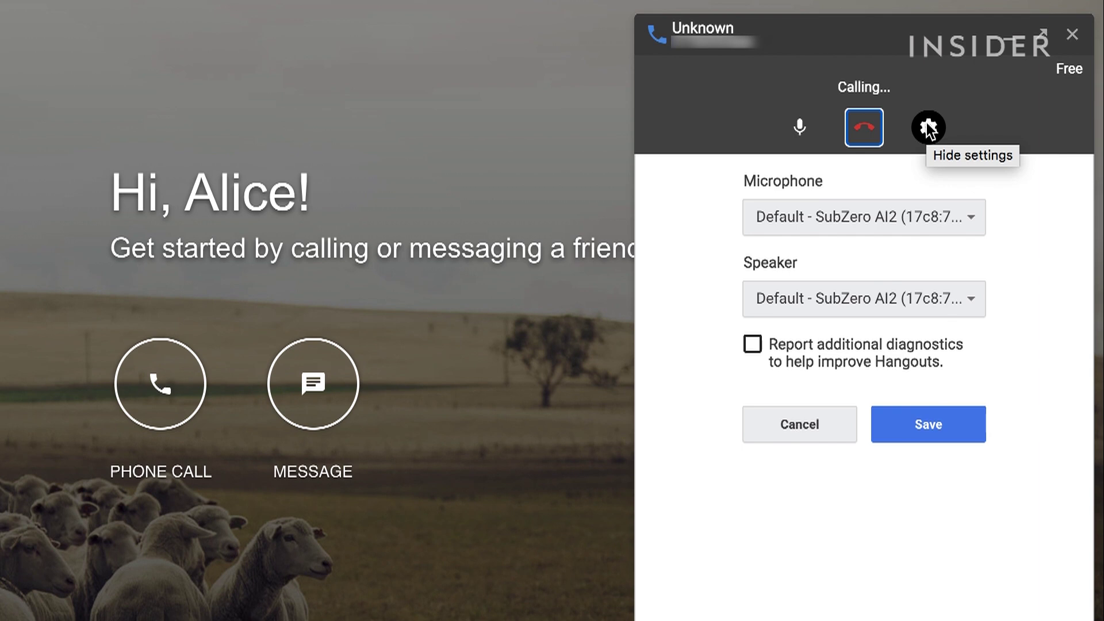
click(957, 217)
click(957, 217)
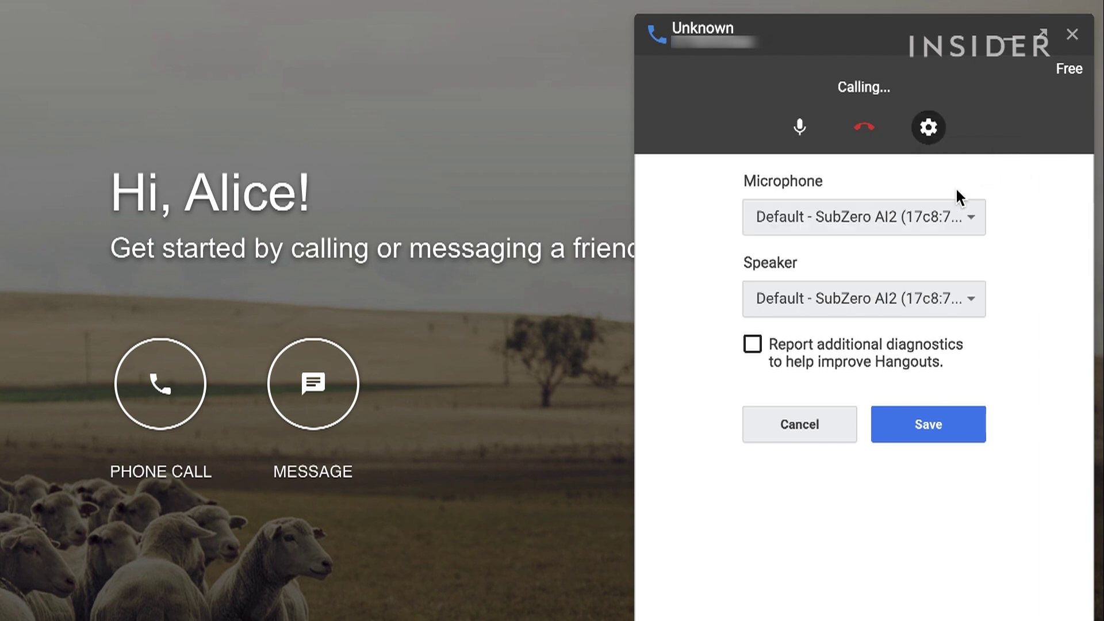
click(929, 129)
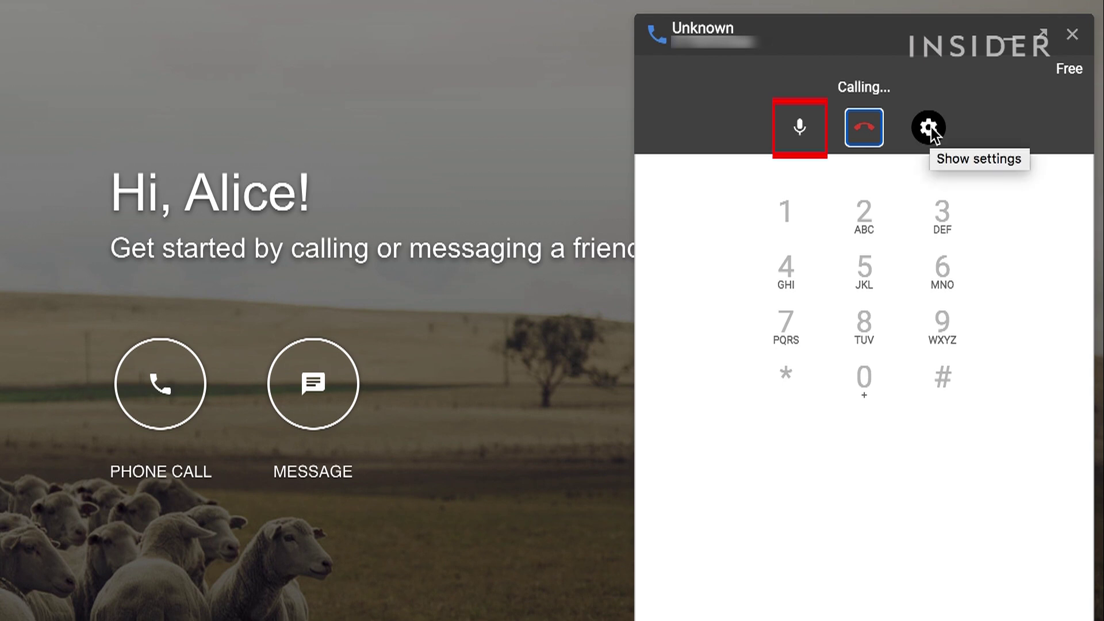
click(863, 133)
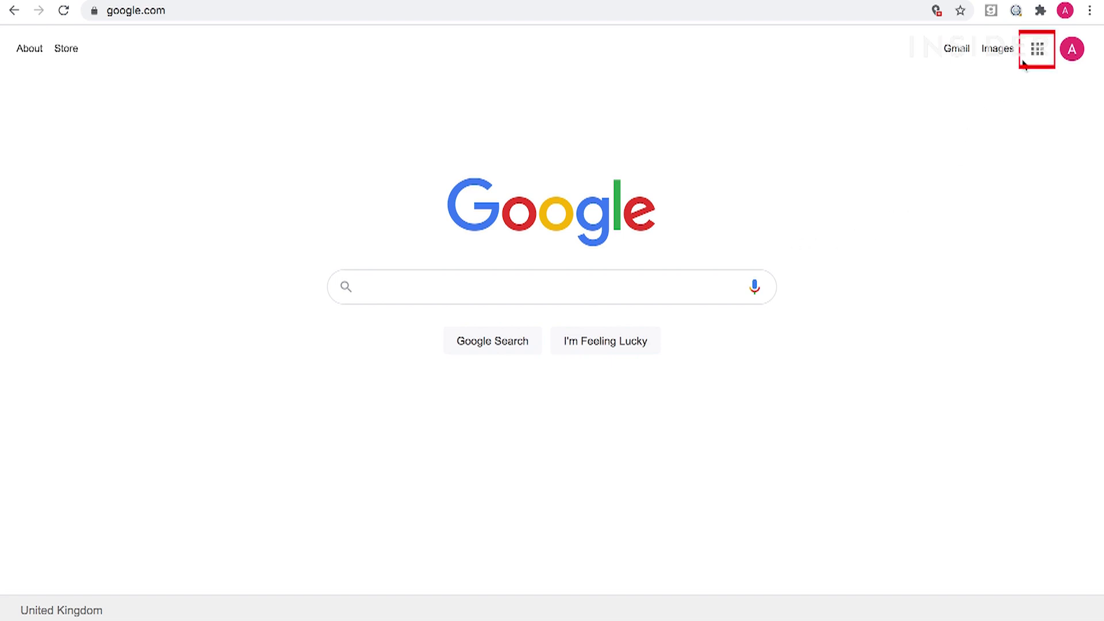
Step: Open Google Meet from the apps list, start an instant meeting and join it
click(1038, 50)
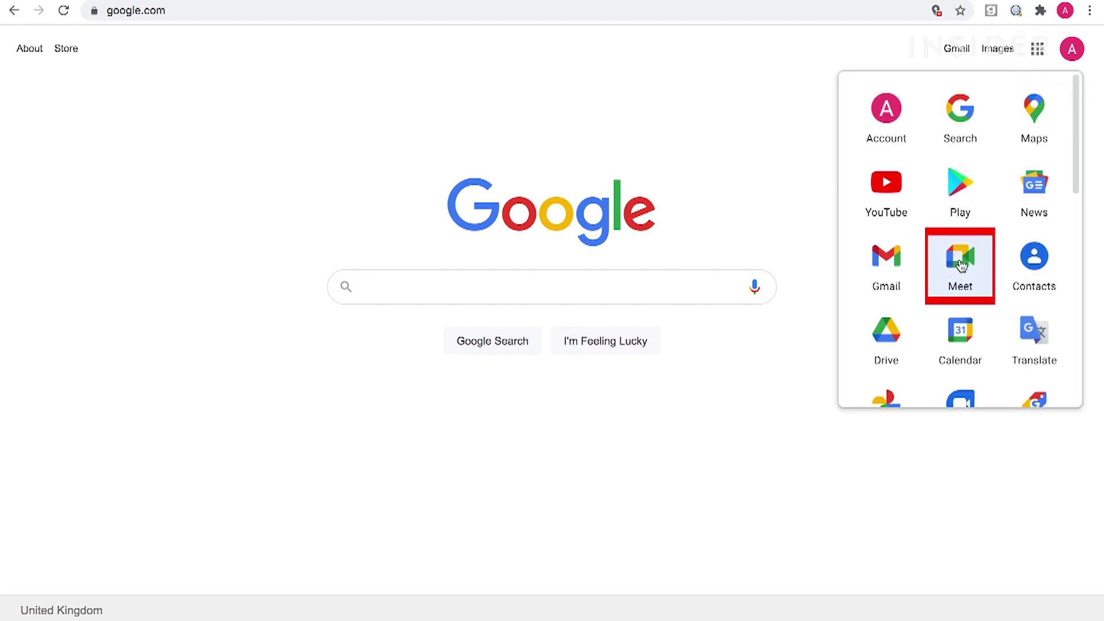
click(961, 263)
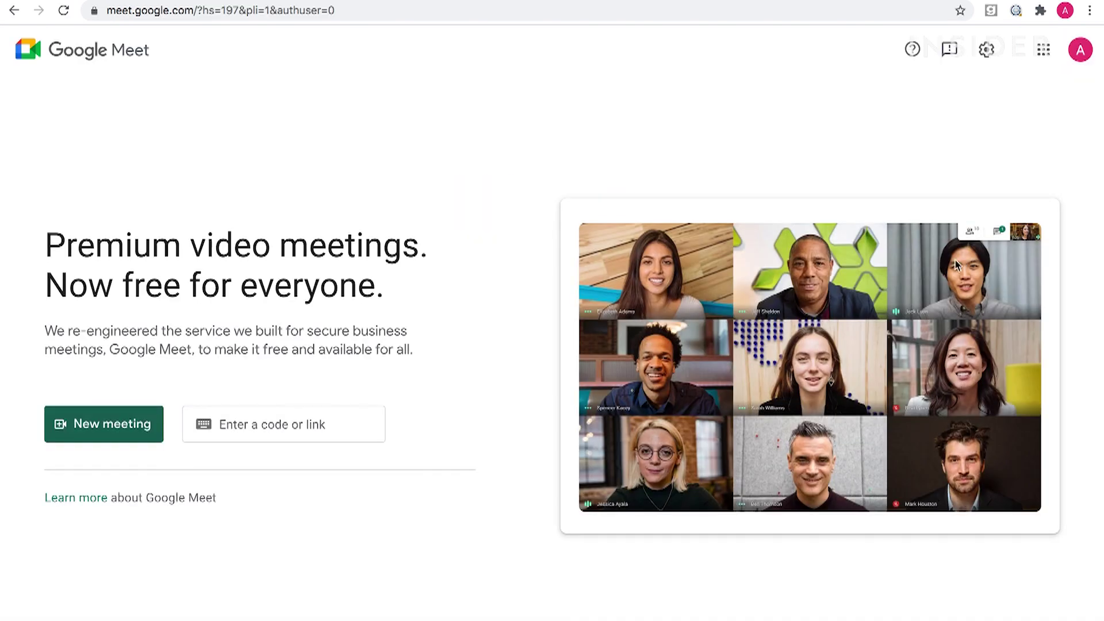
click(107, 435)
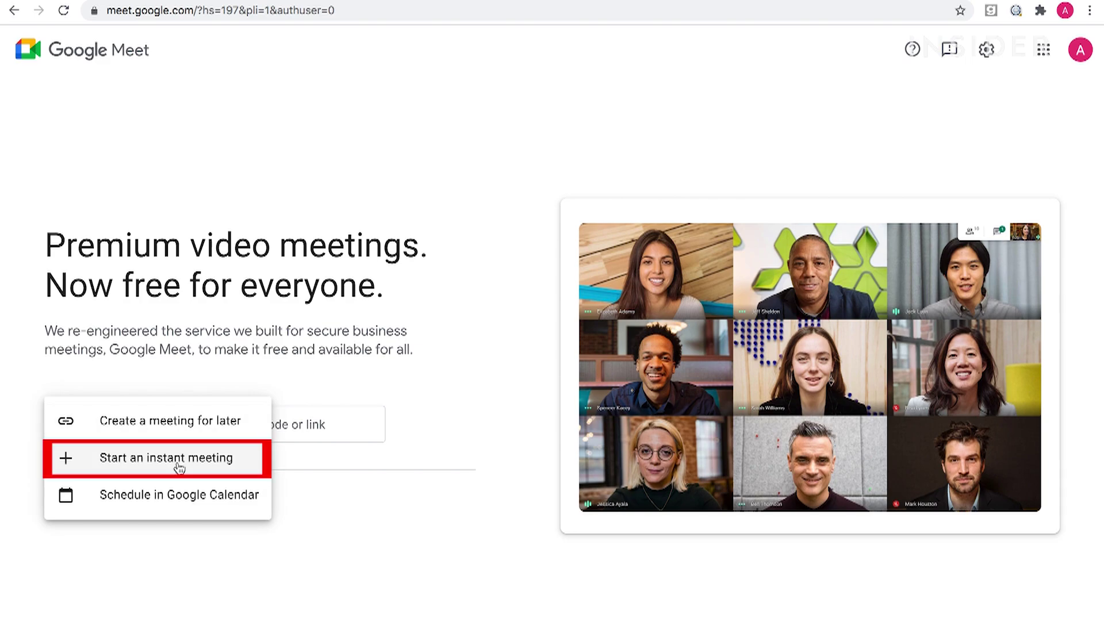
click(178, 469)
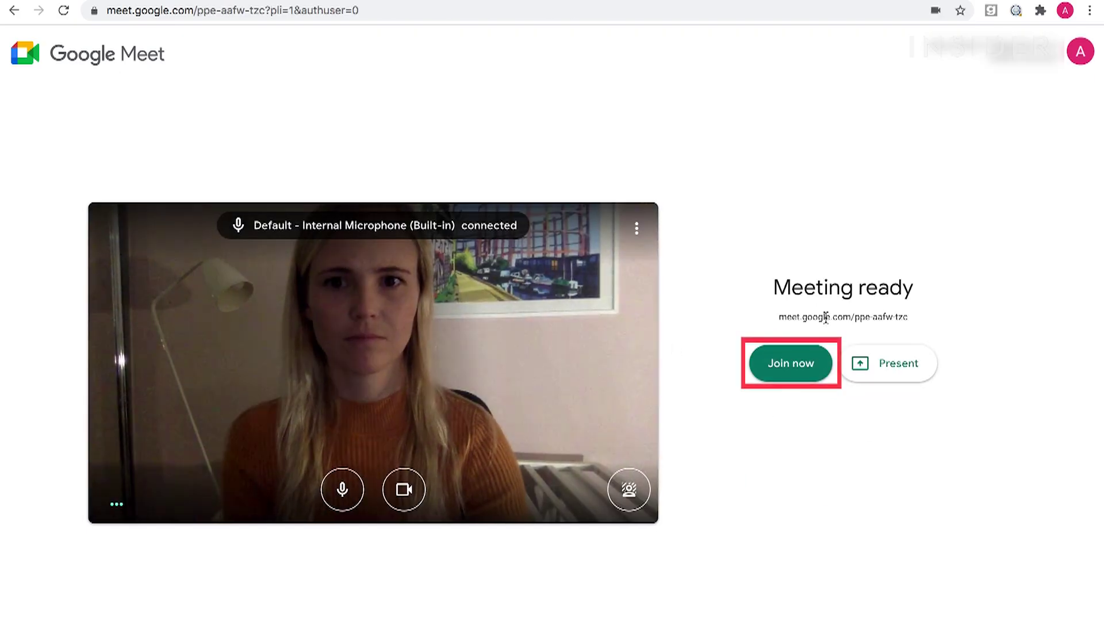
click(804, 365)
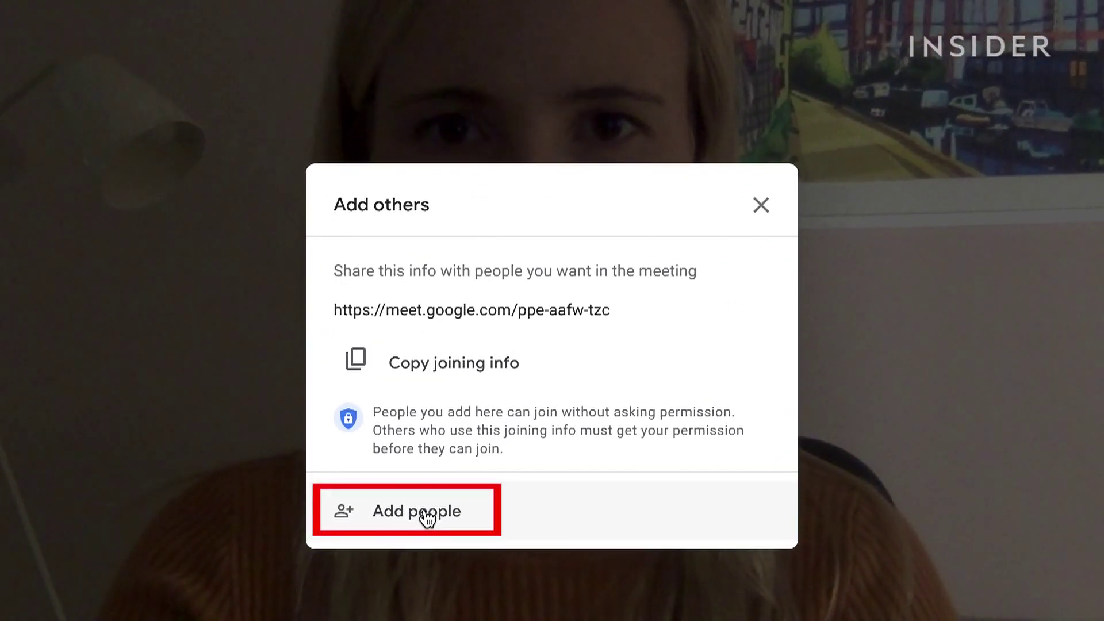
Step: Add a contact found by name and email them the meeting invitation
click(425, 512)
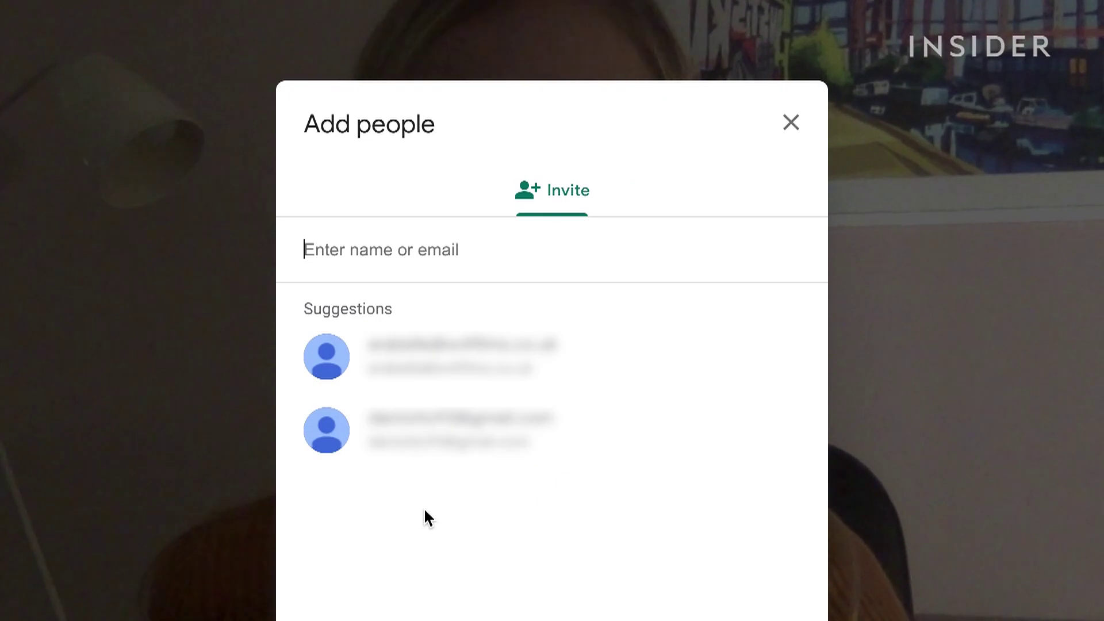
text(arabe)
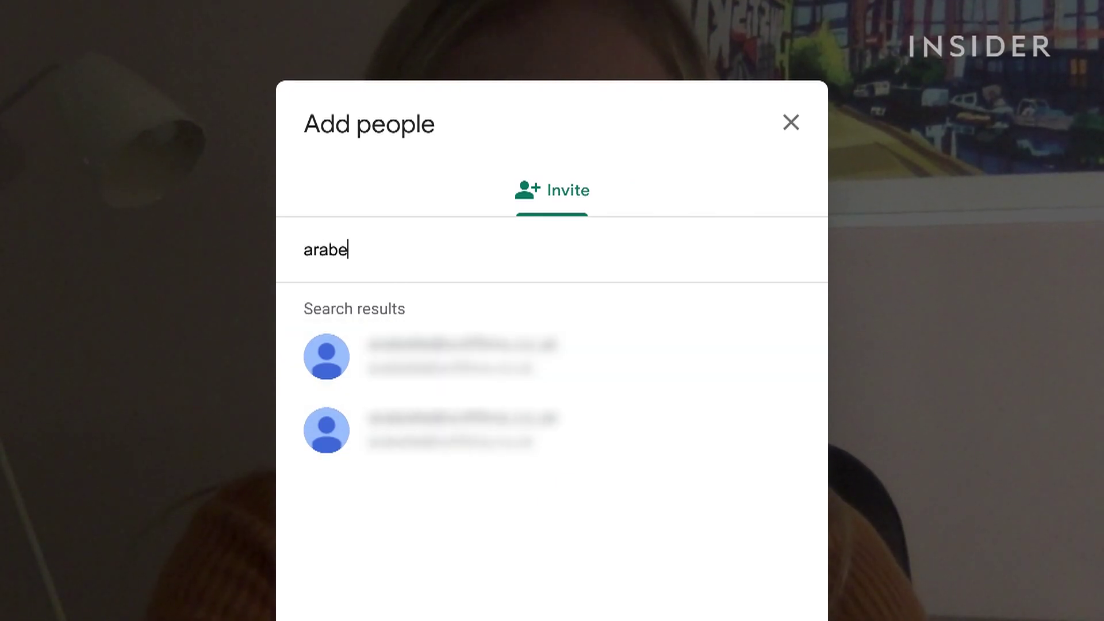
click(428, 356)
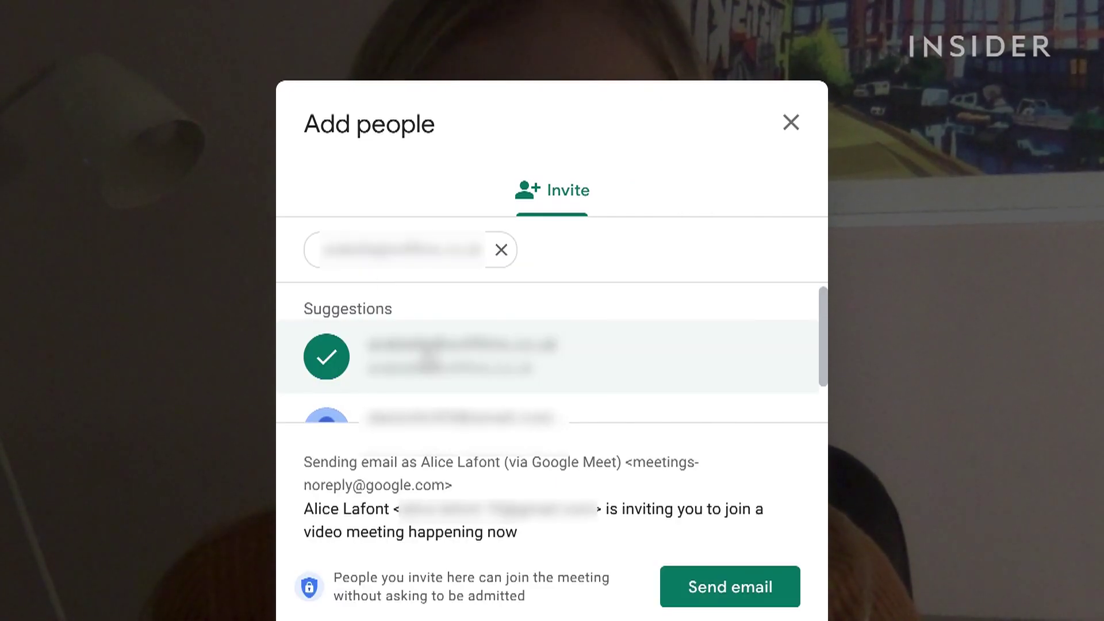
click(753, 589)
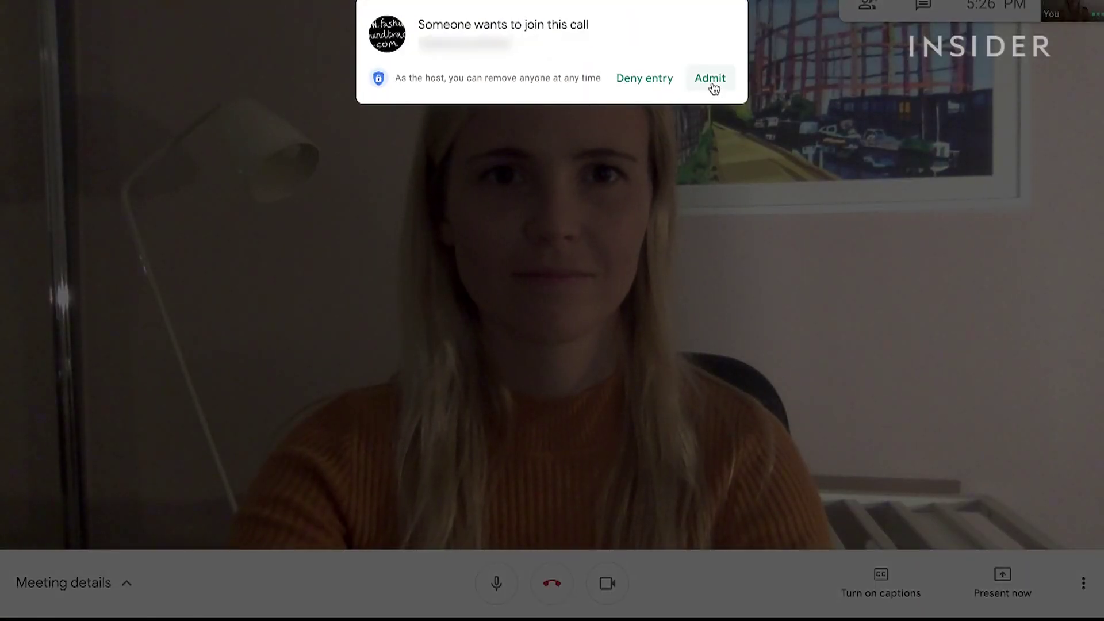
Step: Admit the guest, then switch the camera off and on, and the microphone off and on
click(711, 85)
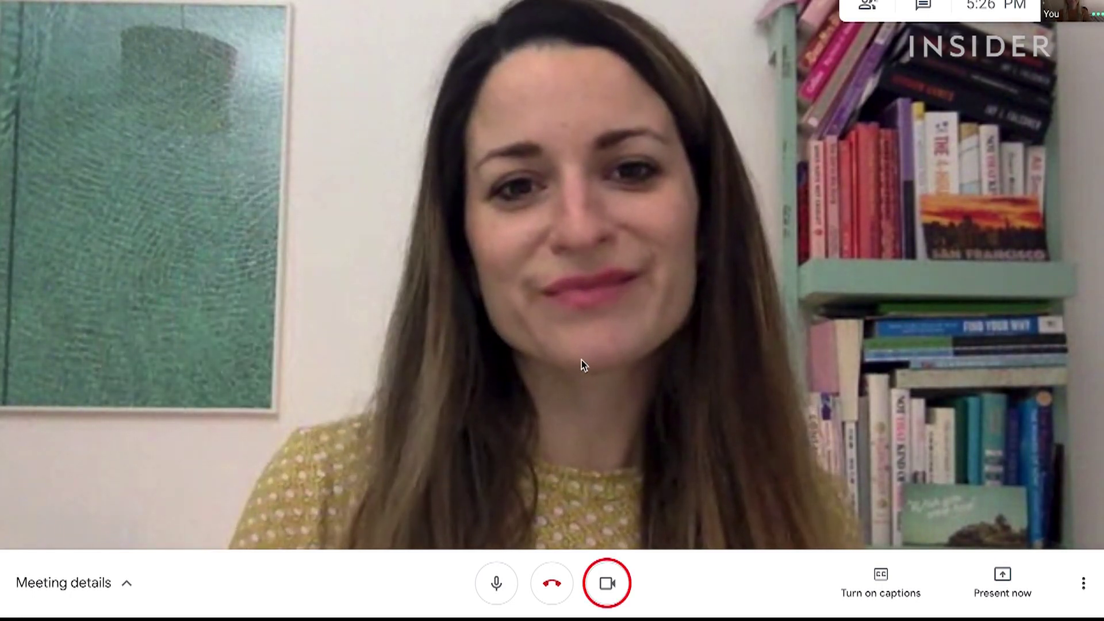
click(611, 585)
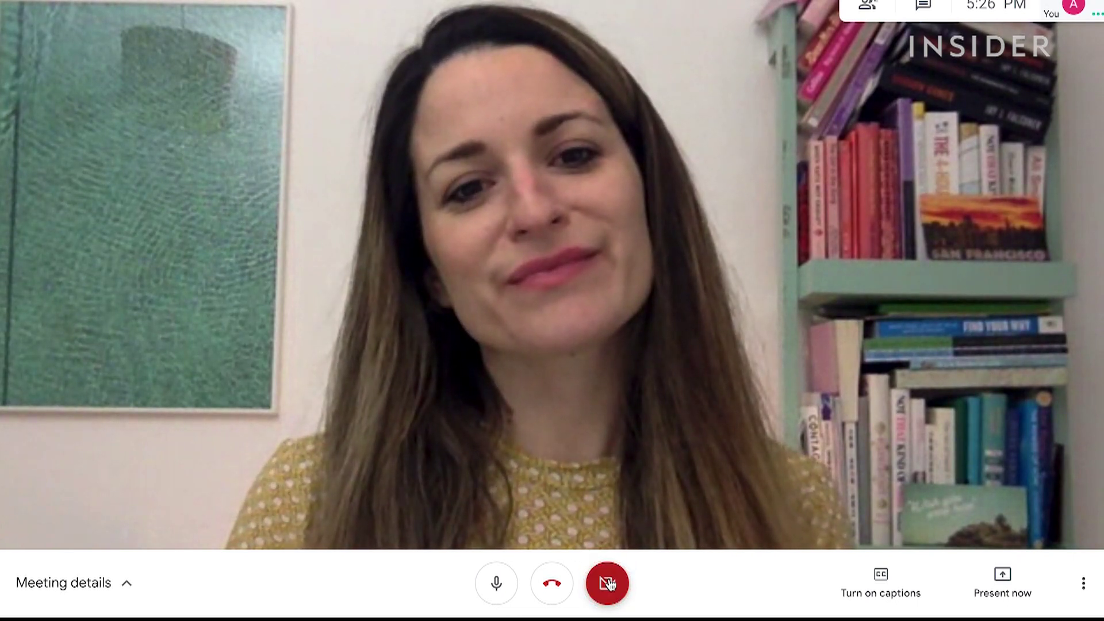
click(610, 584)
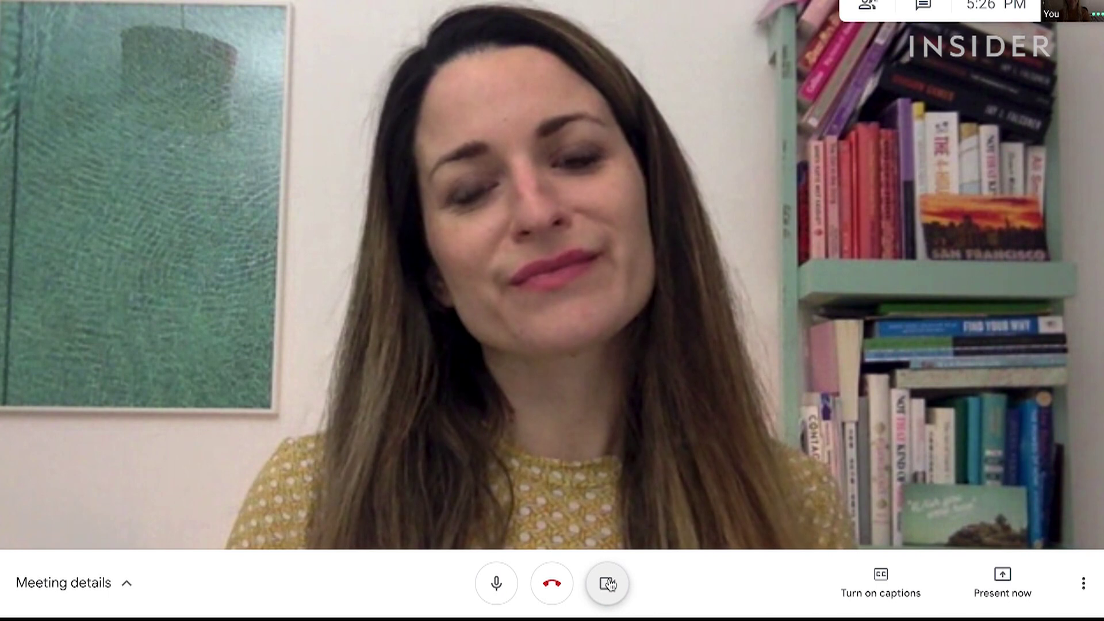
click(497, 589)
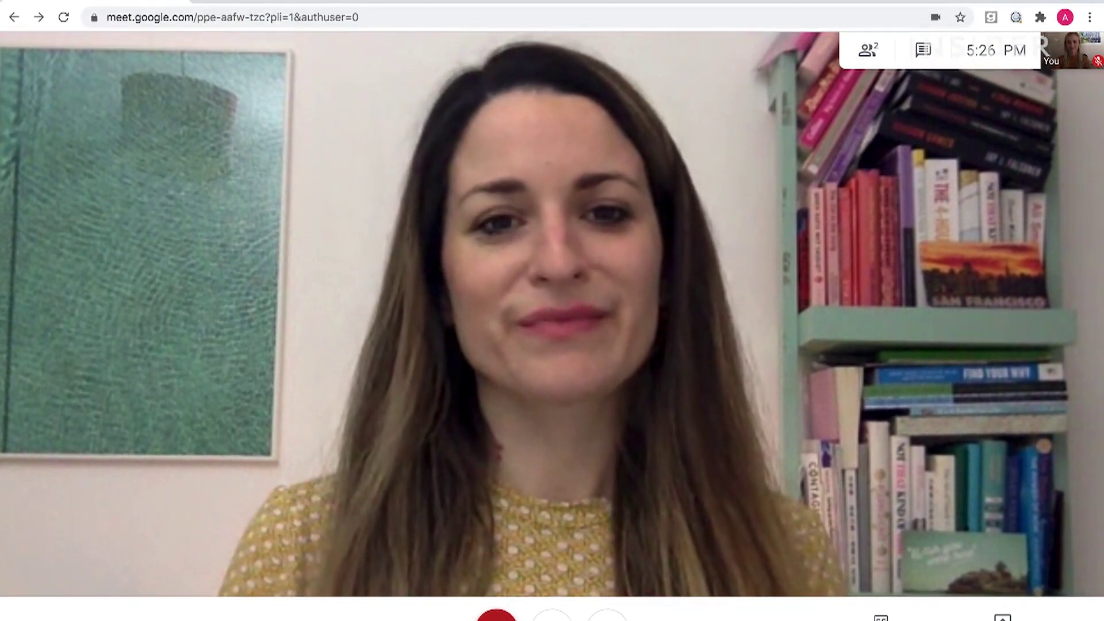
click(497, 587)
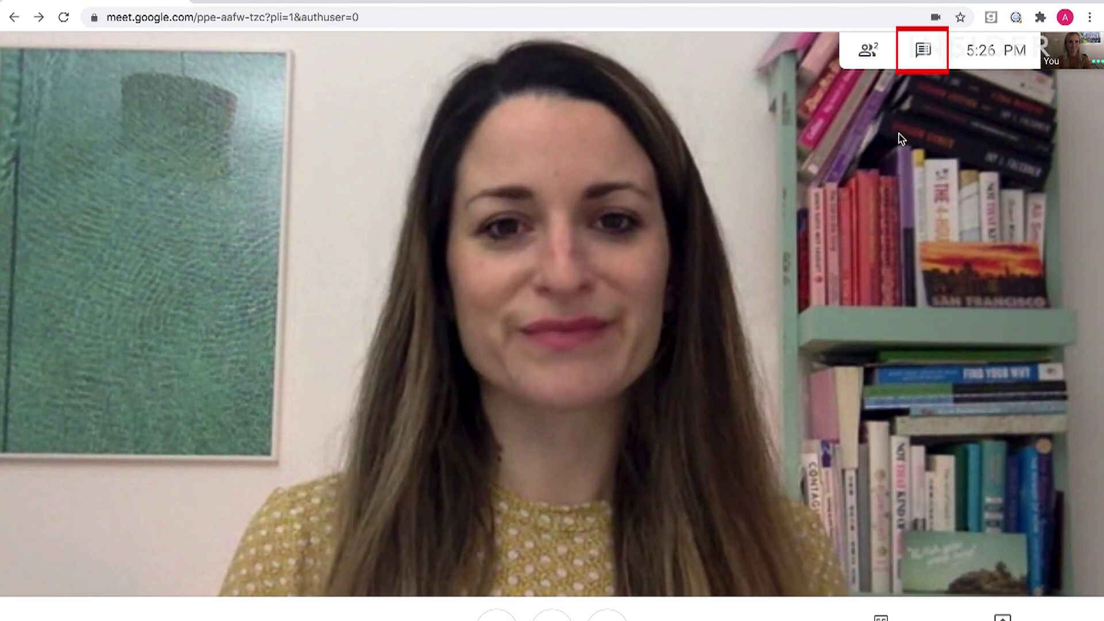
Step: Post 'Shall we discuss the brief?' in the meeting chat
click(923, 52)
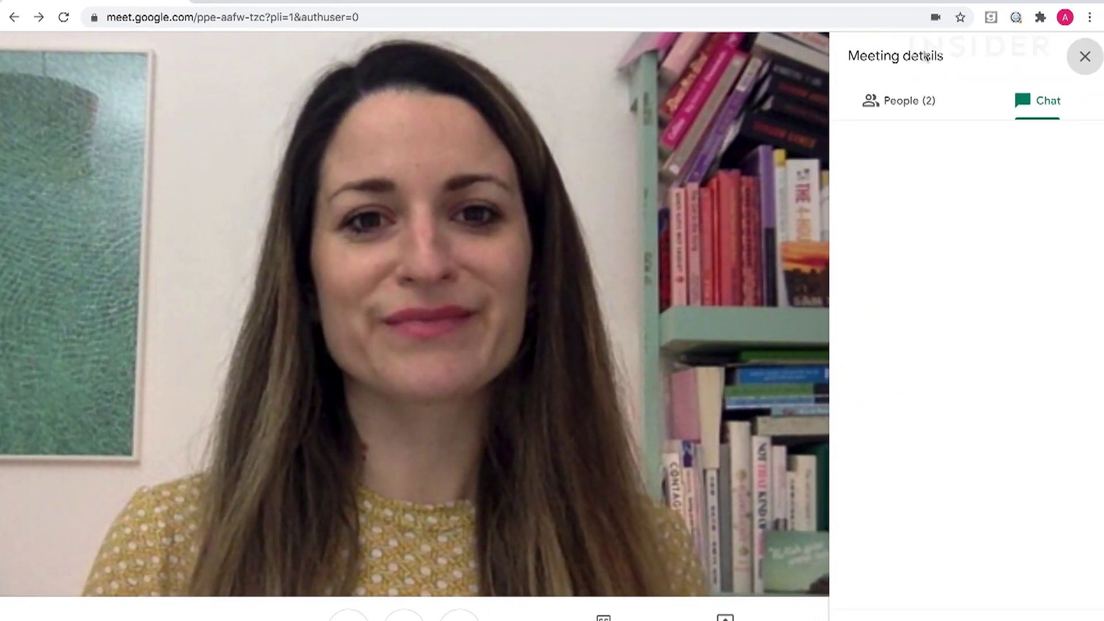
text(Shall we discuss the brief?)
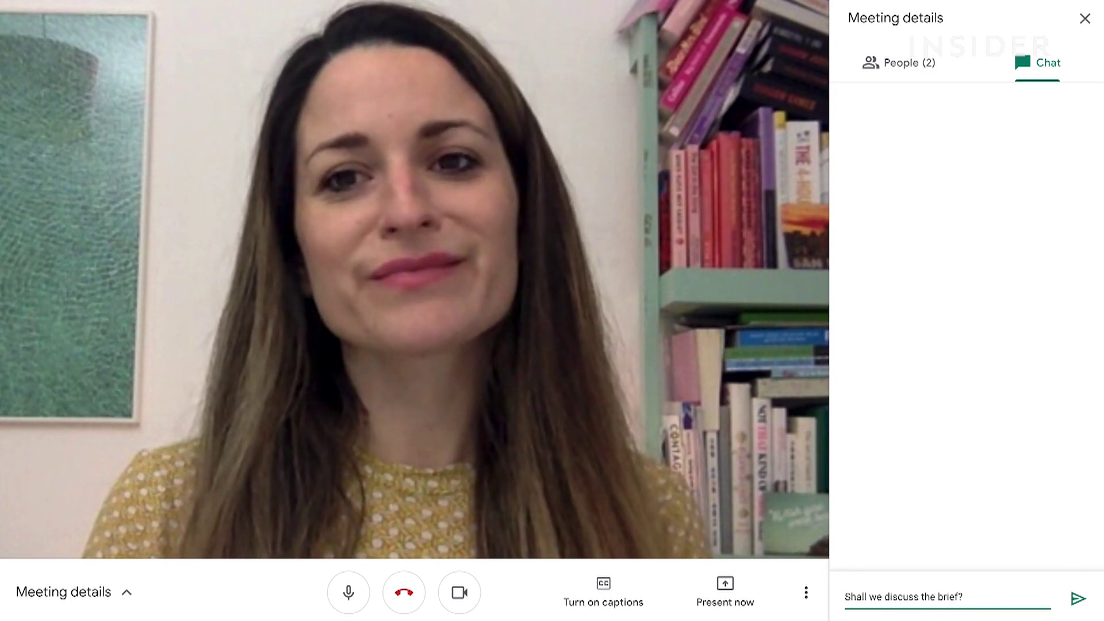
key(Return)
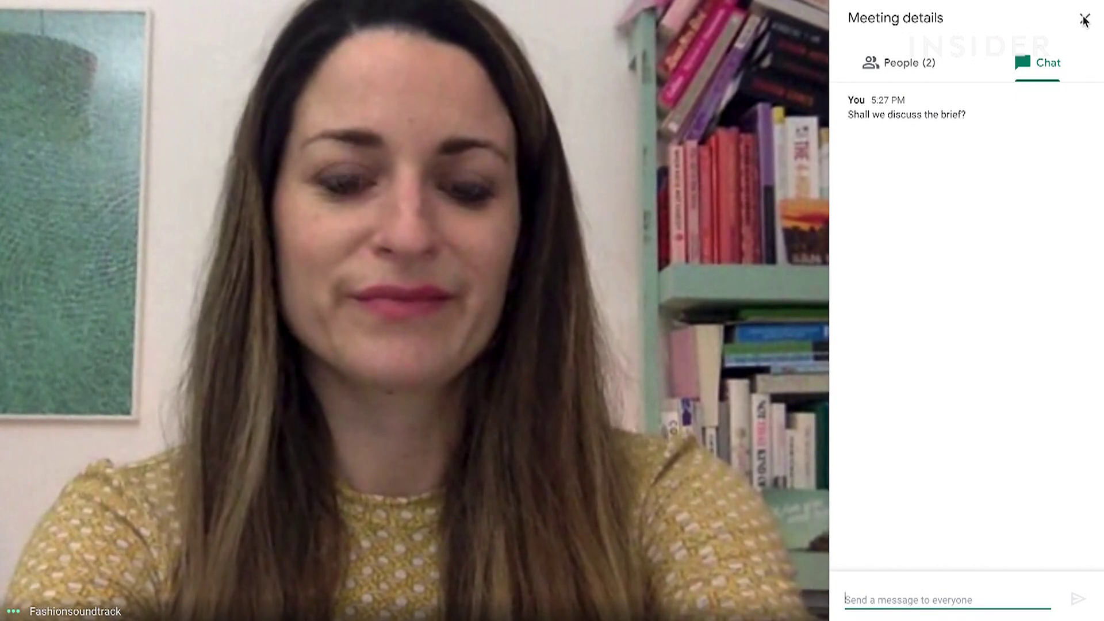
Step: Show the people in the call and email an invitation to another contact
click(900, 63)
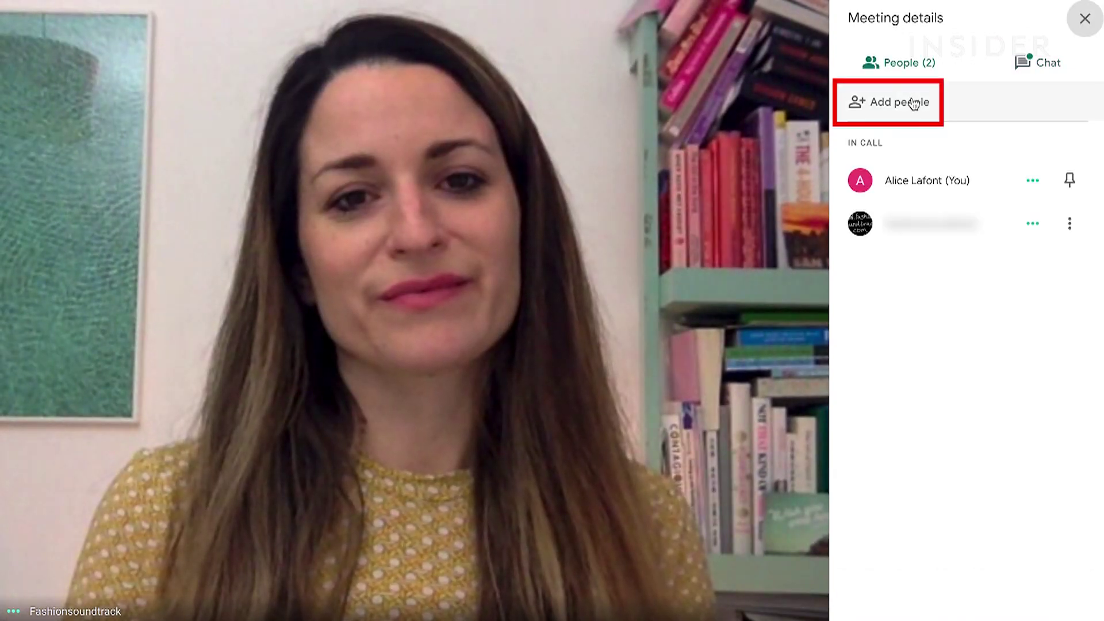
click(913, 102)
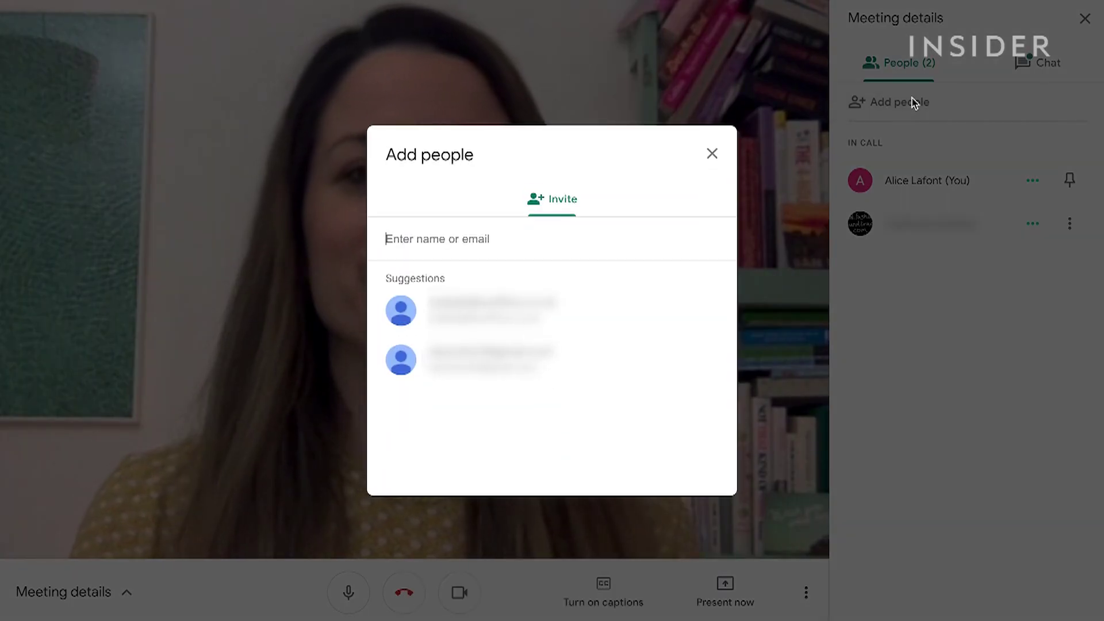
text(dani)
key(Return)
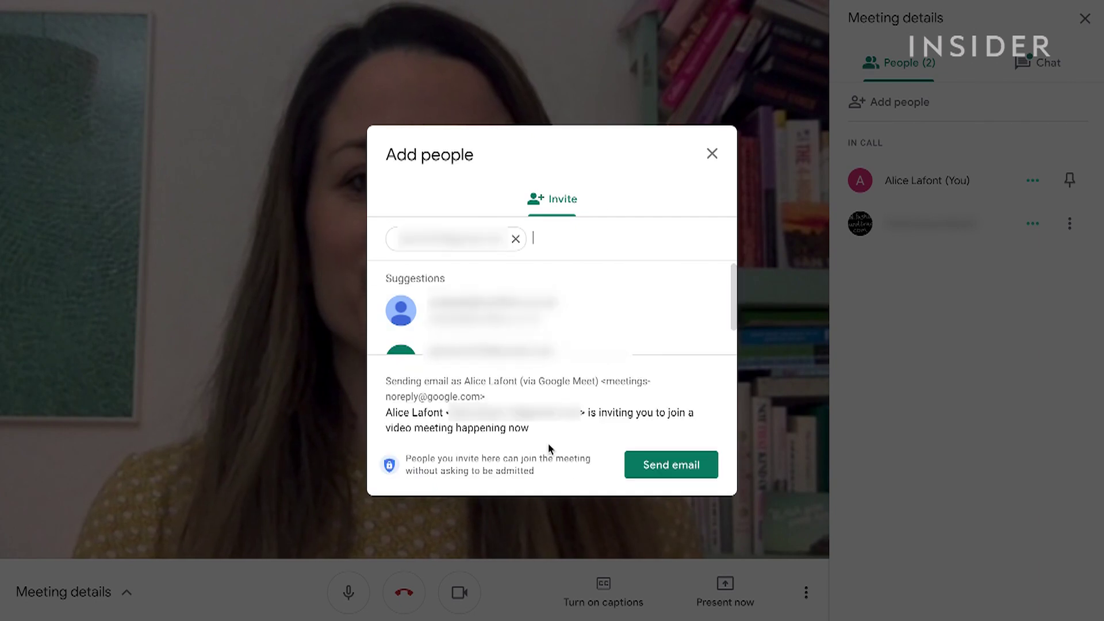
click(670, 468)
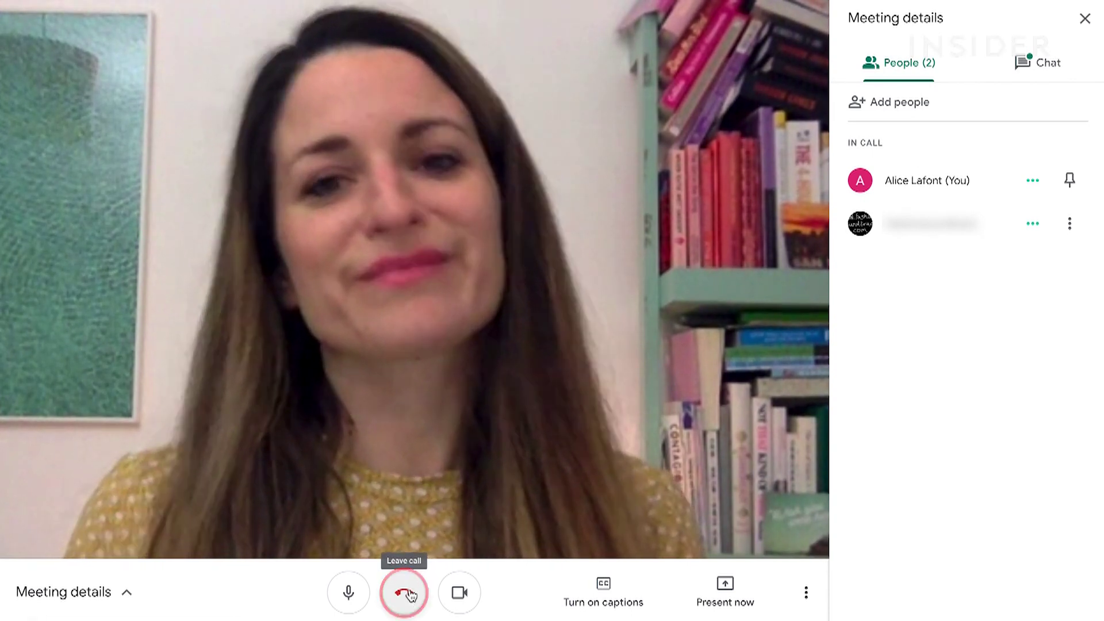
Step: Leave the call, then present the Sales Budget browser tab to the meeting
click(409, 595)
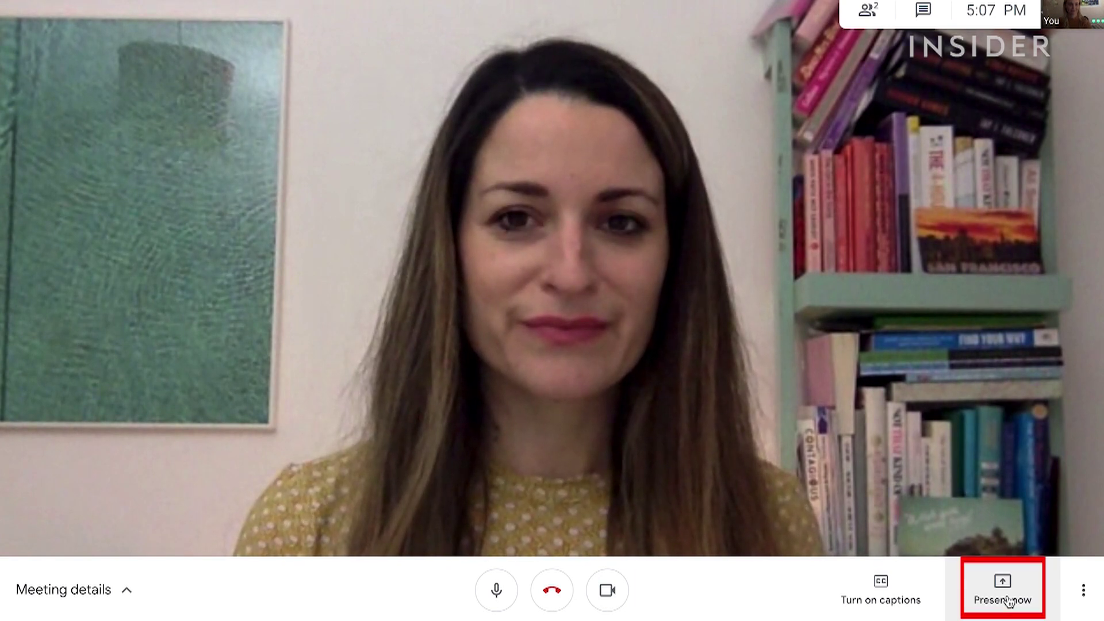
click(1009, 601)
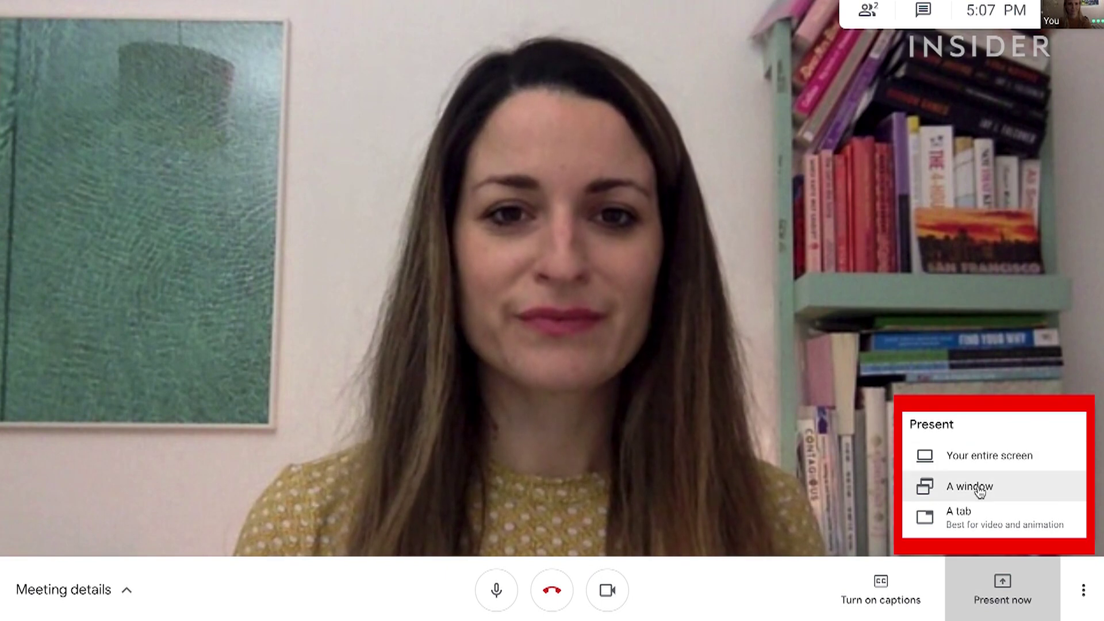
click(972, 524)
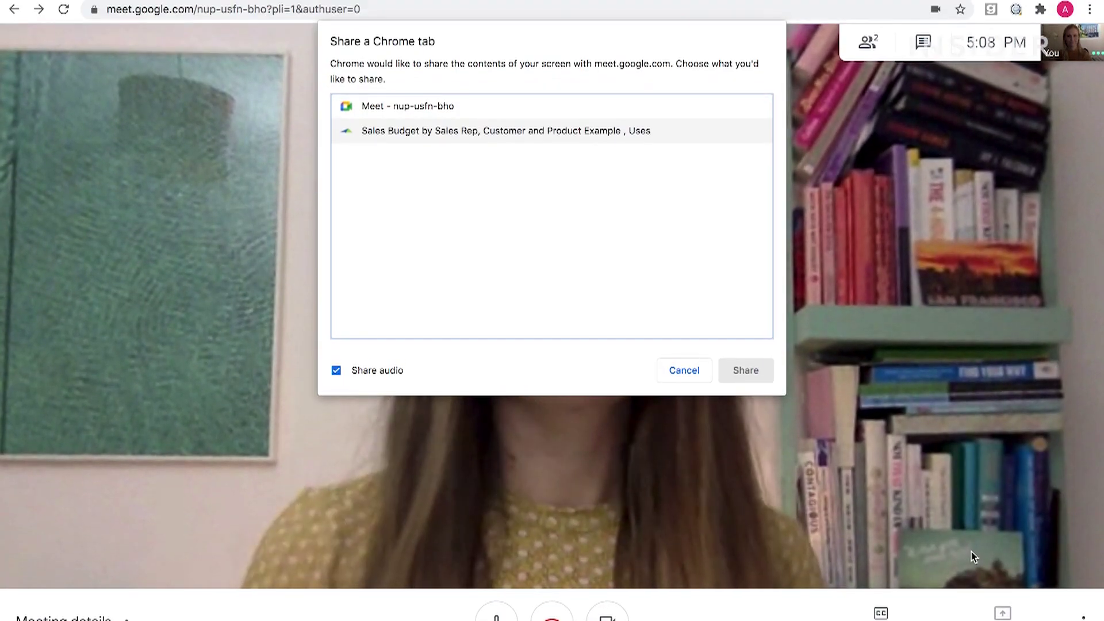
click(481, 131)
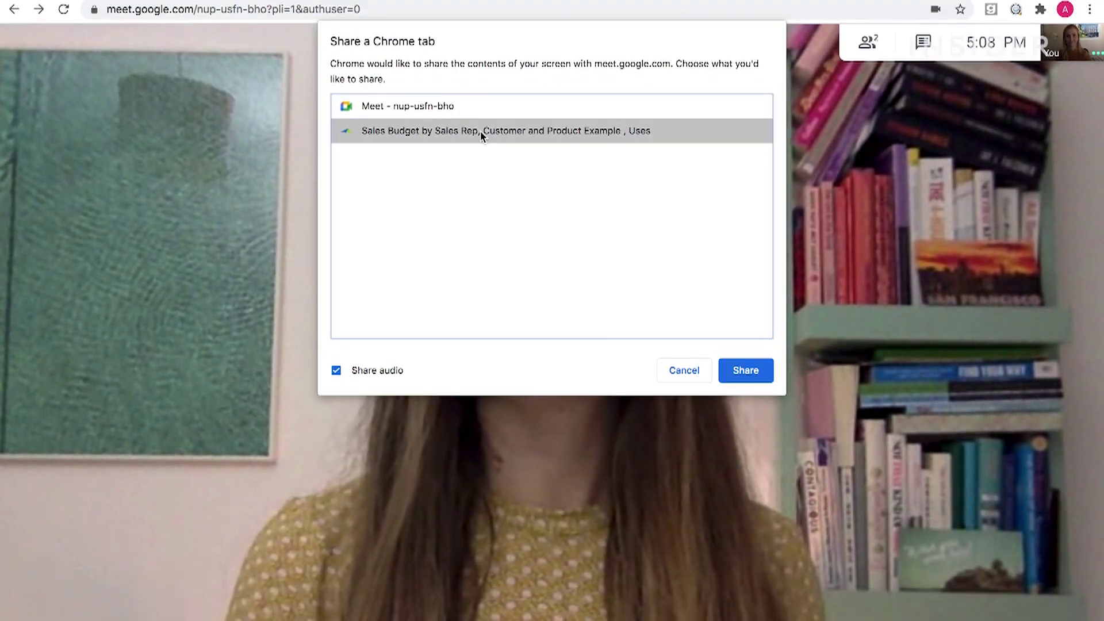
click(746, 371)
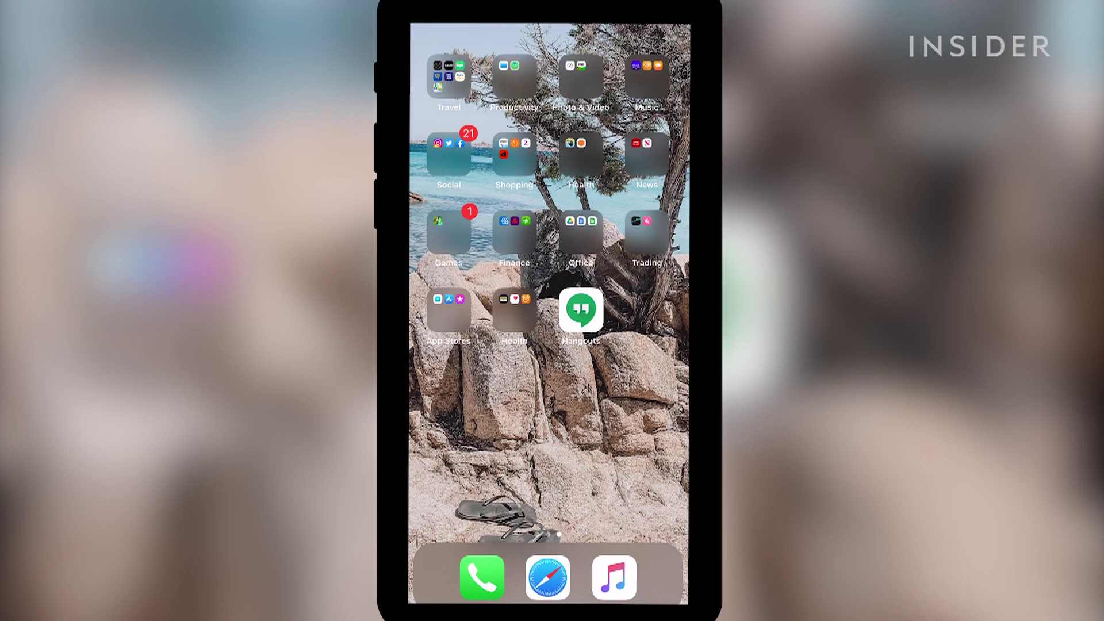
Step: Launch Hangouts on the phone and sign in with another Google account's email
click(581, 311)
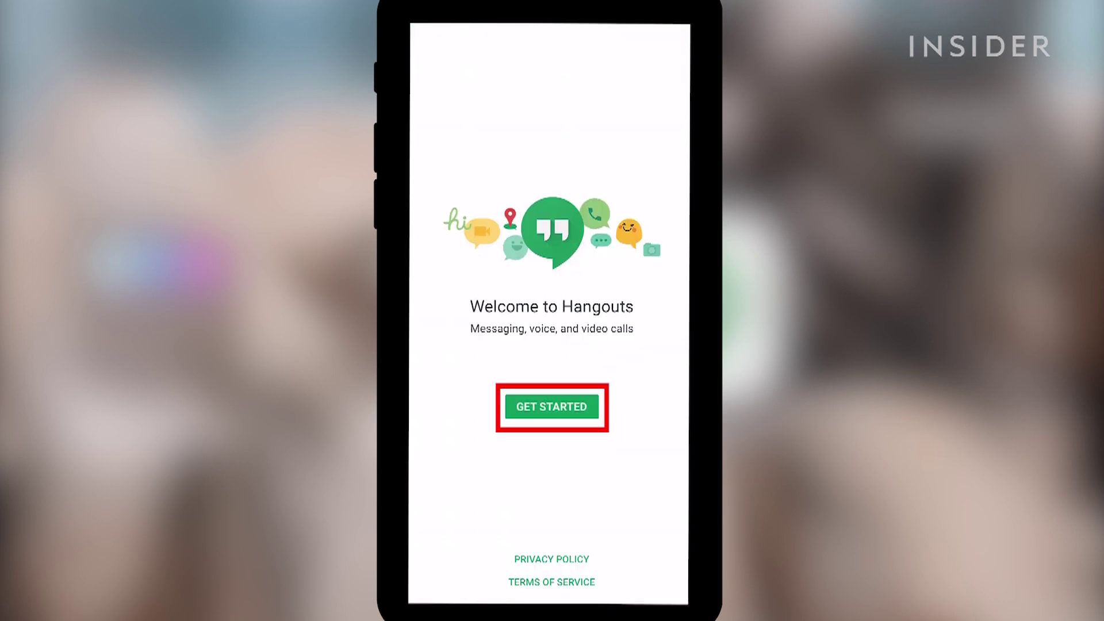
click(551, 406)
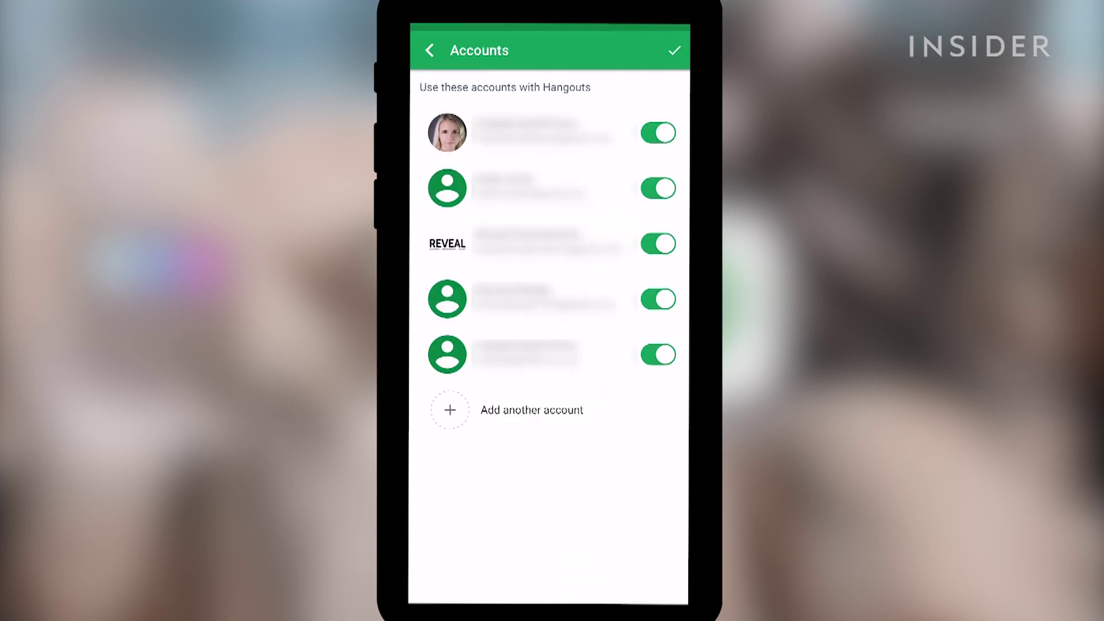
click(532, 409)
click(599, 357)
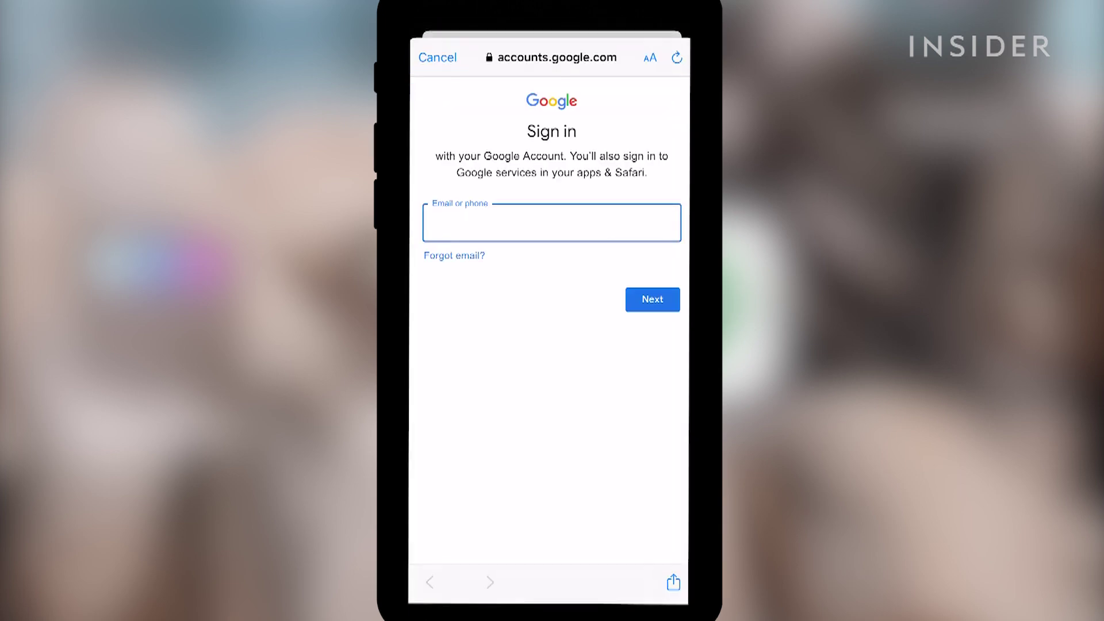
text(nc)
key(Return)
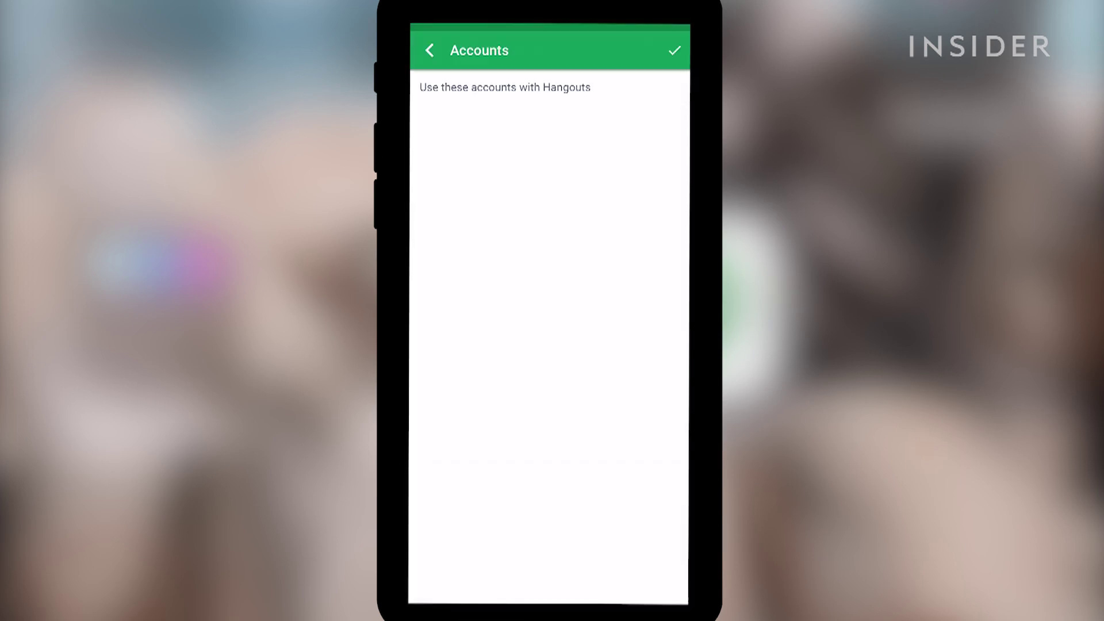
Step: Turn off the five other accounts in Hangouts and allow notifications
click(658, 354)
click(658, 299)
click(658, 243)
click(659, 188)
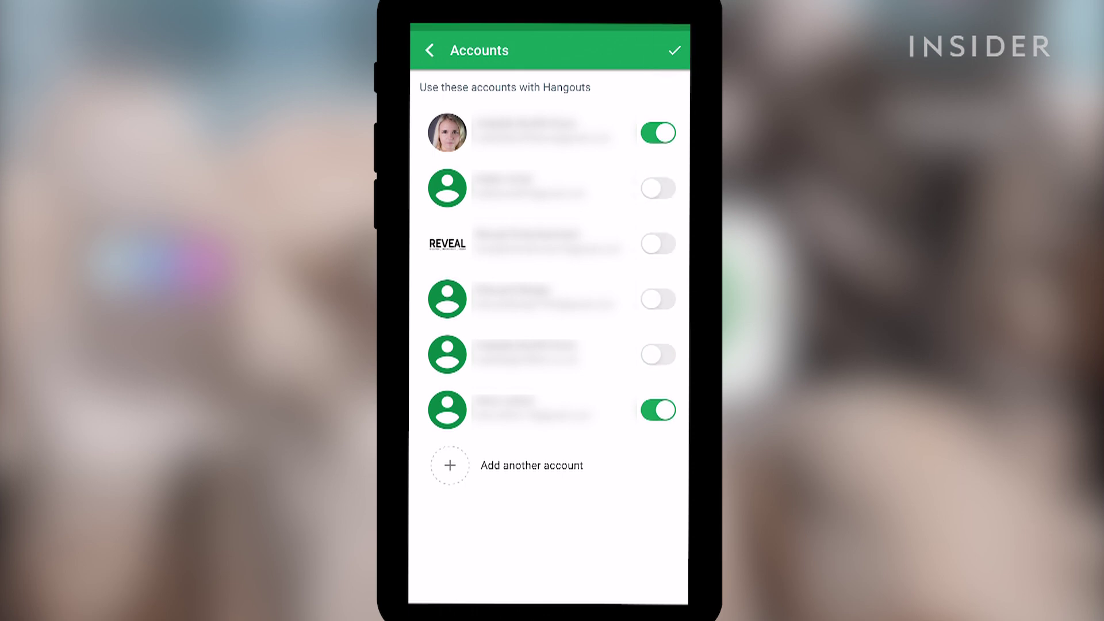
click(658, 133)
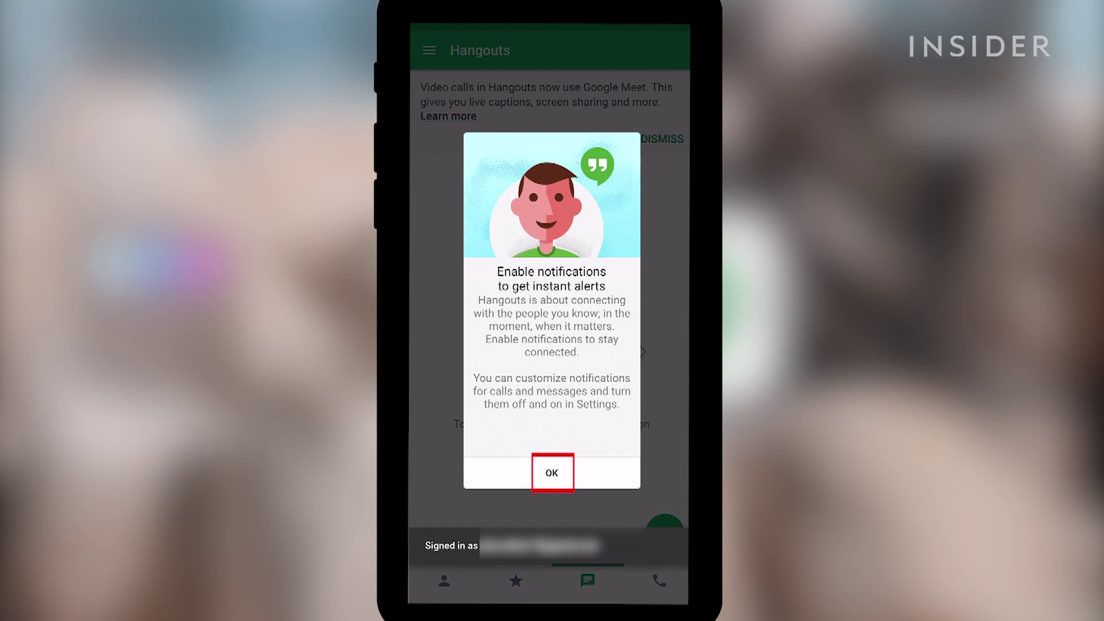
click(552, 473)
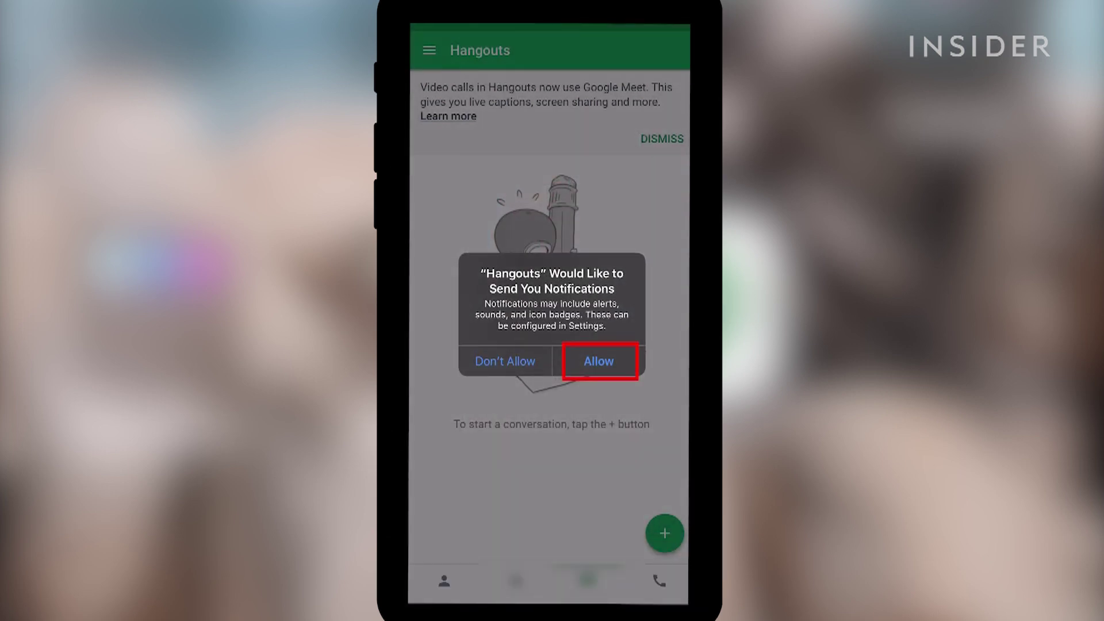
click(599, 361)
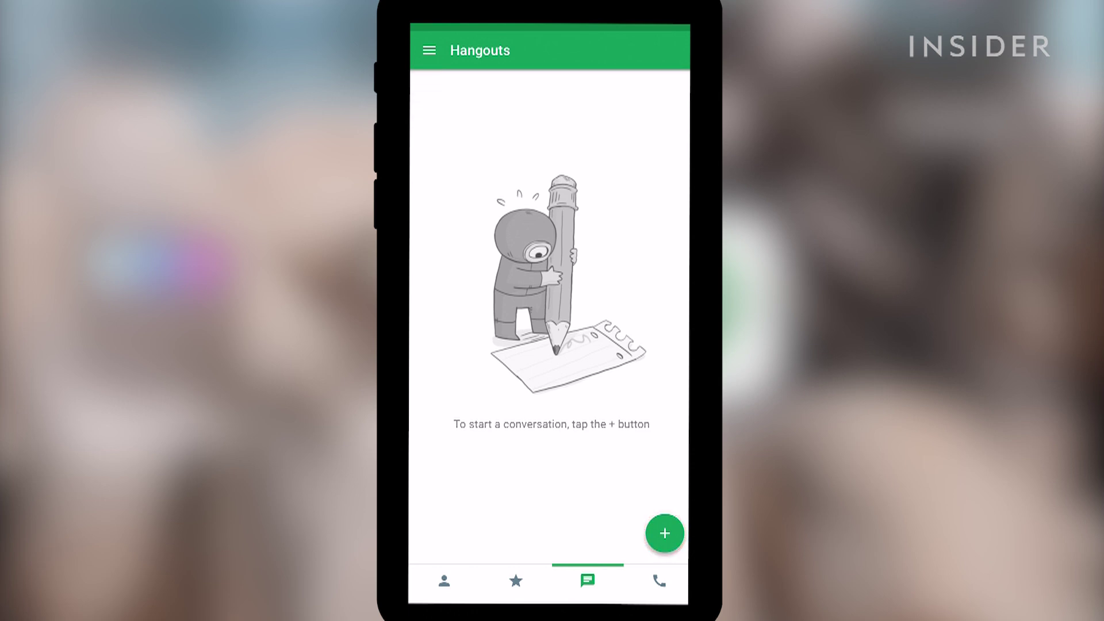
Step: Send the found contact 'Hey! Let's chat about our shortlist for the new role. Any contenders?'
click(665, 533)
text(abl)
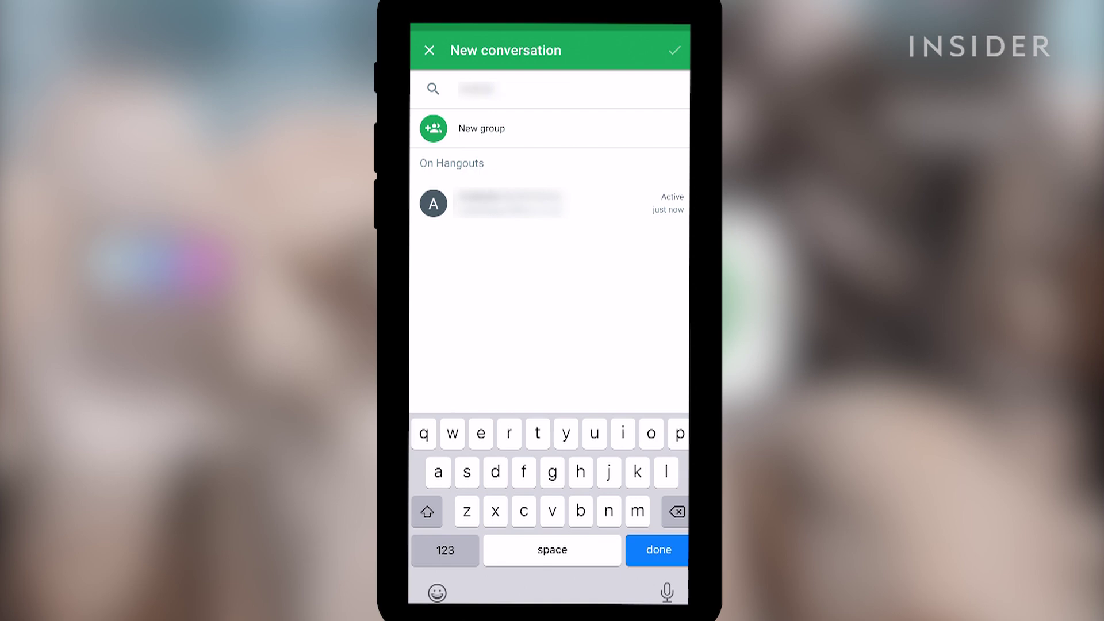
click(506, 204)
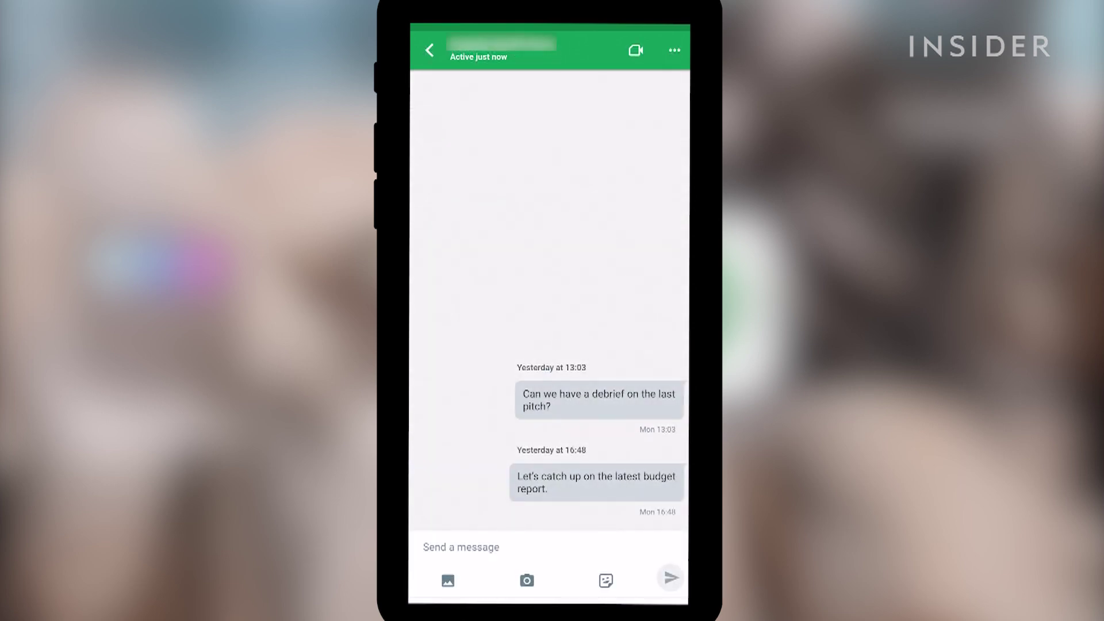
click(461, 547)
text(Hey! Let's chat about our shortlist for the new role. Any contenders?)
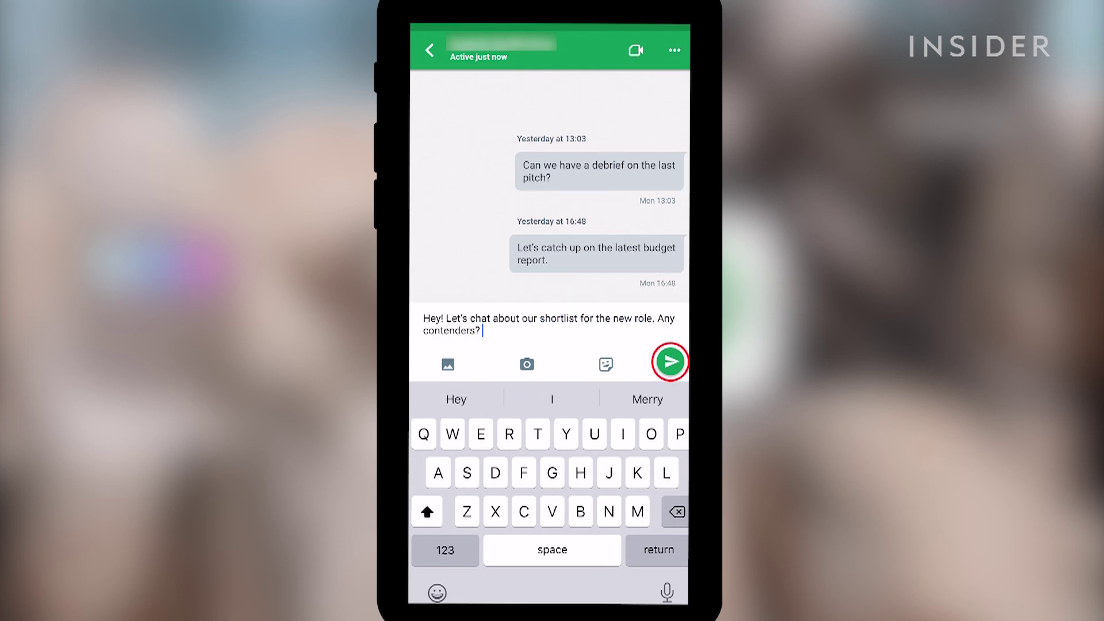
click(670, 361)
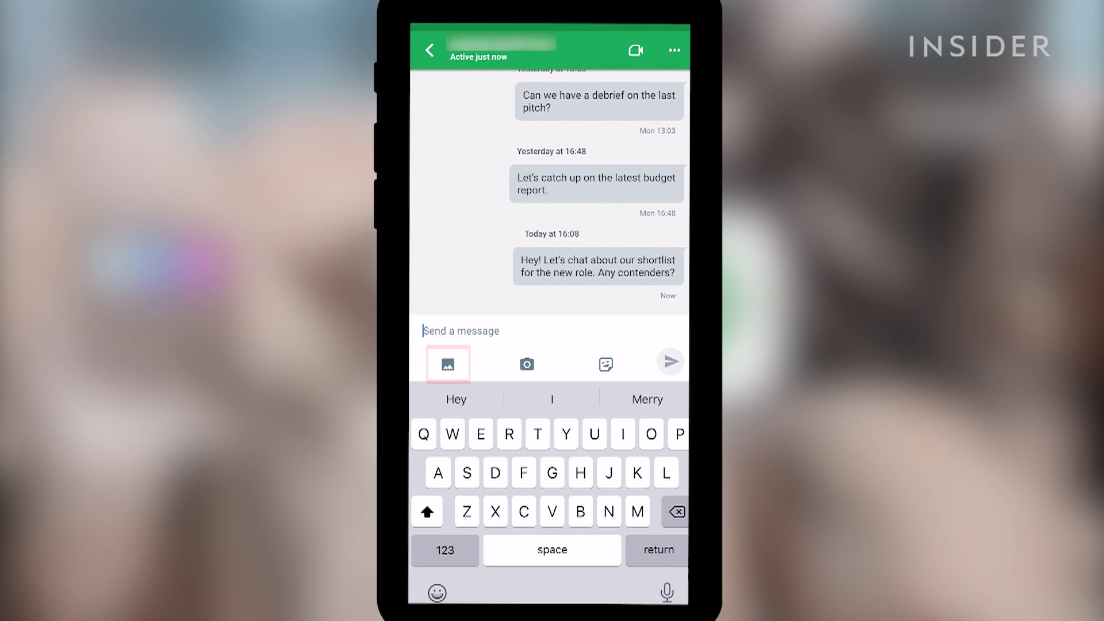
Step: Preview the photo and sticker options in the chat, then close them
click(448, 364)
click(597, 353)
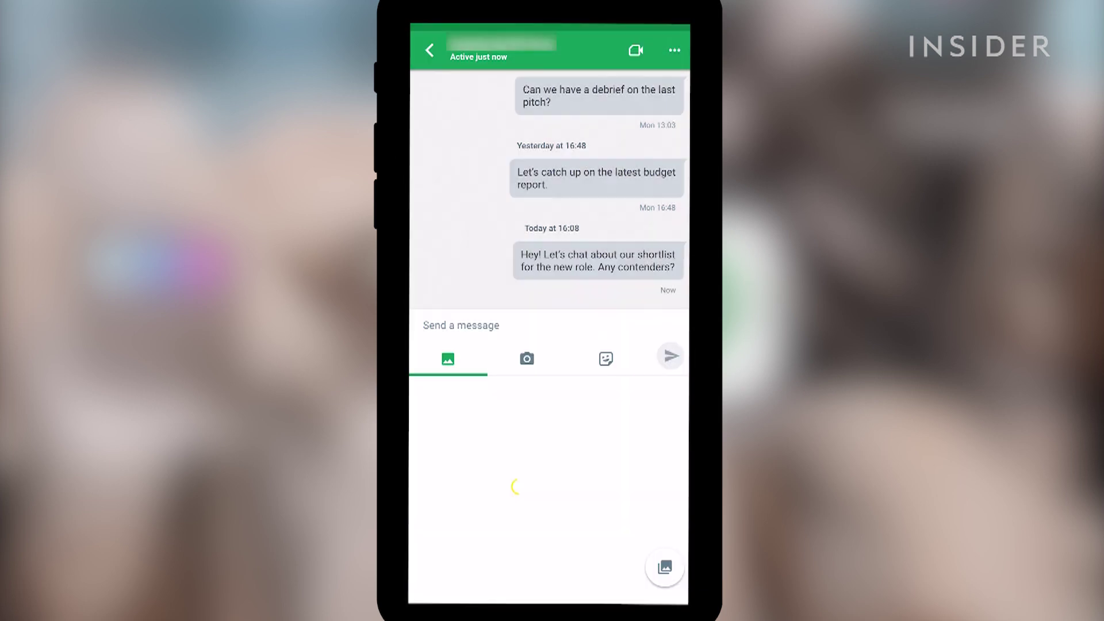
click(426, 325)
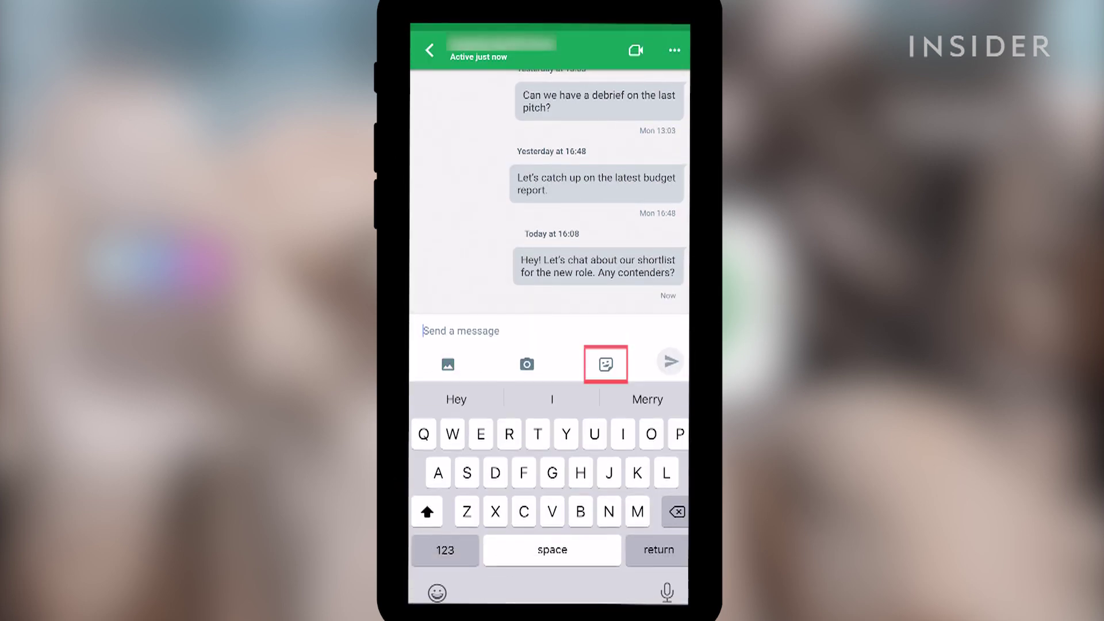
click(606, 364)
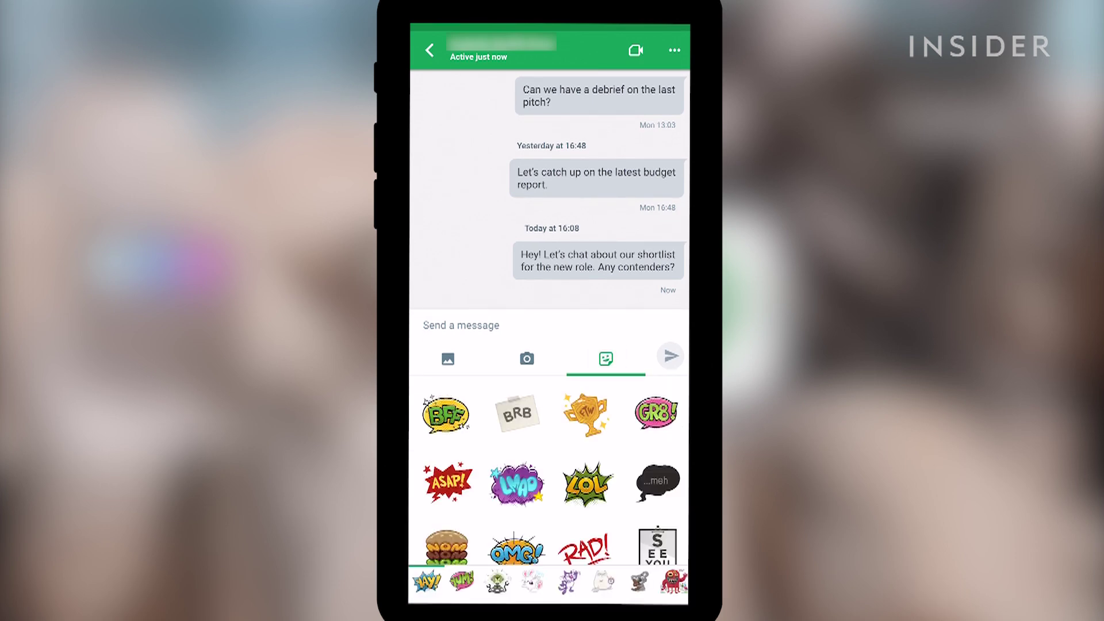
click(426, 326)
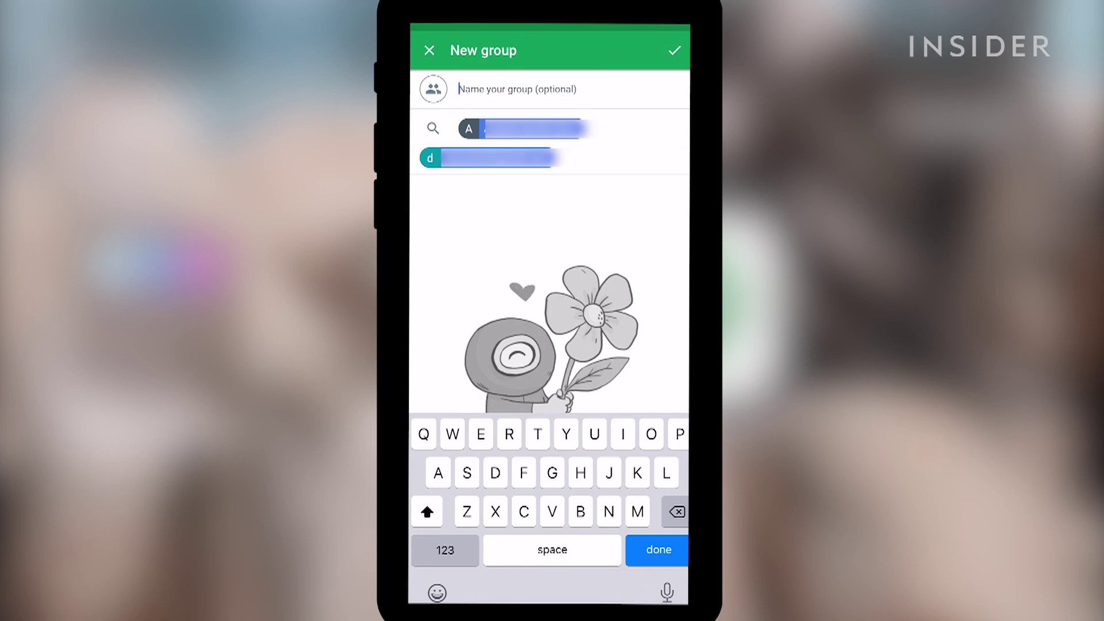
Step: Create the 'Recruitment' group, then start dialling a +-prefixed number on the Calls keypad
text(Recruitment)
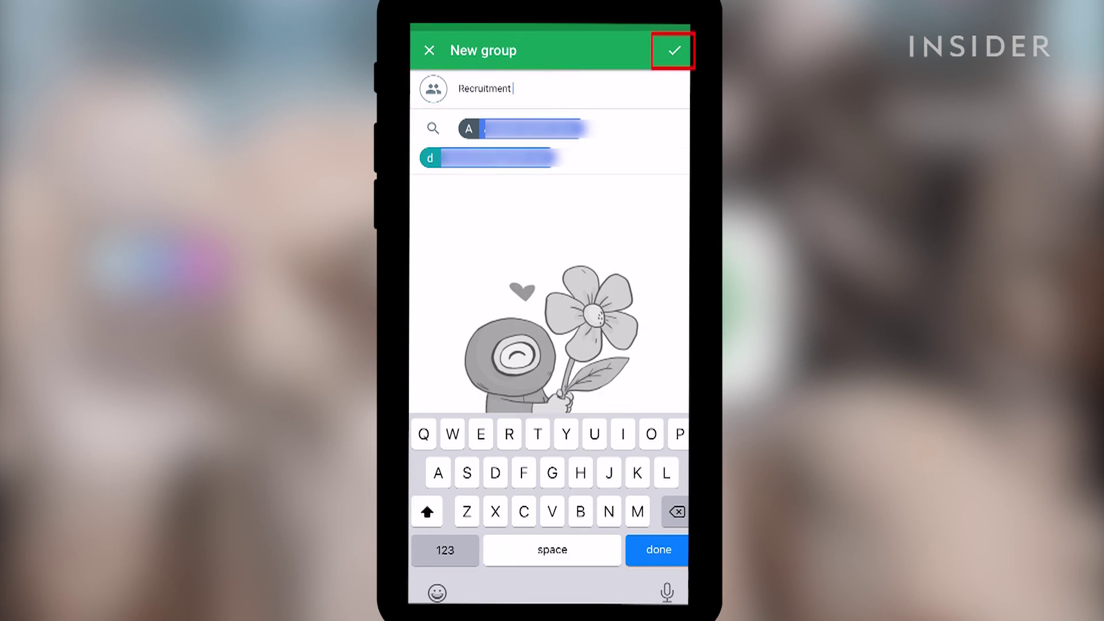
click(673, 51)
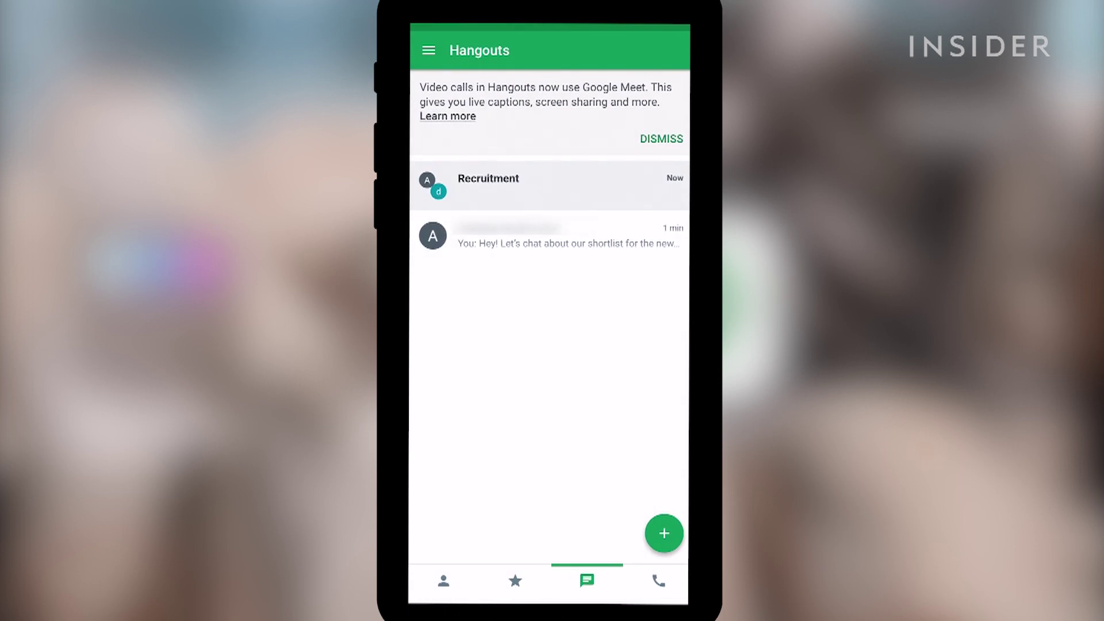
click(659, 581)
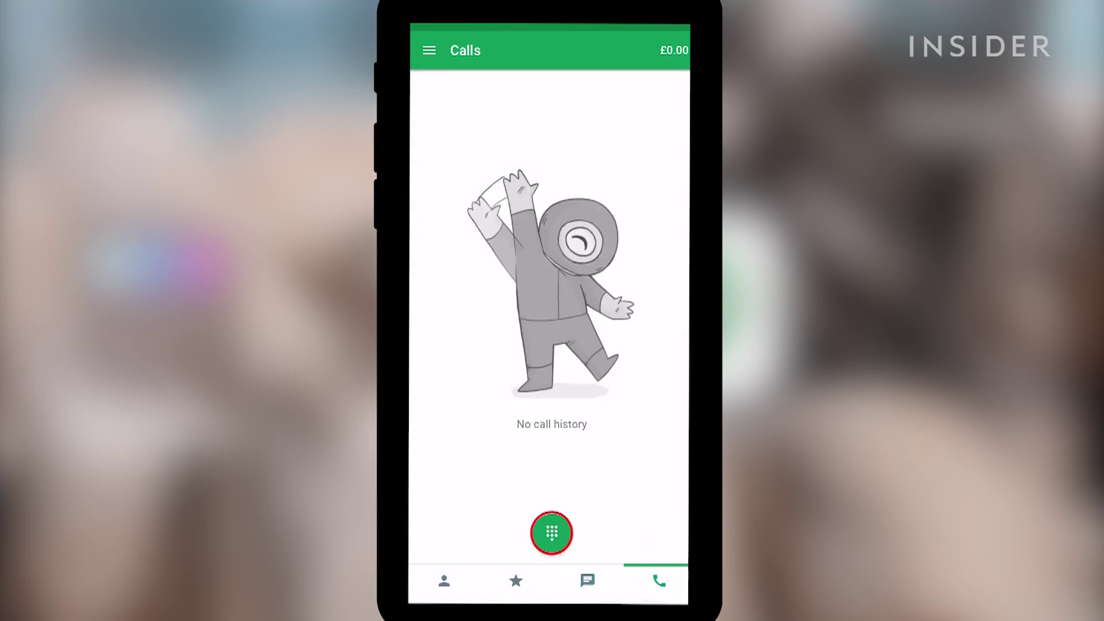
click(551, 533)
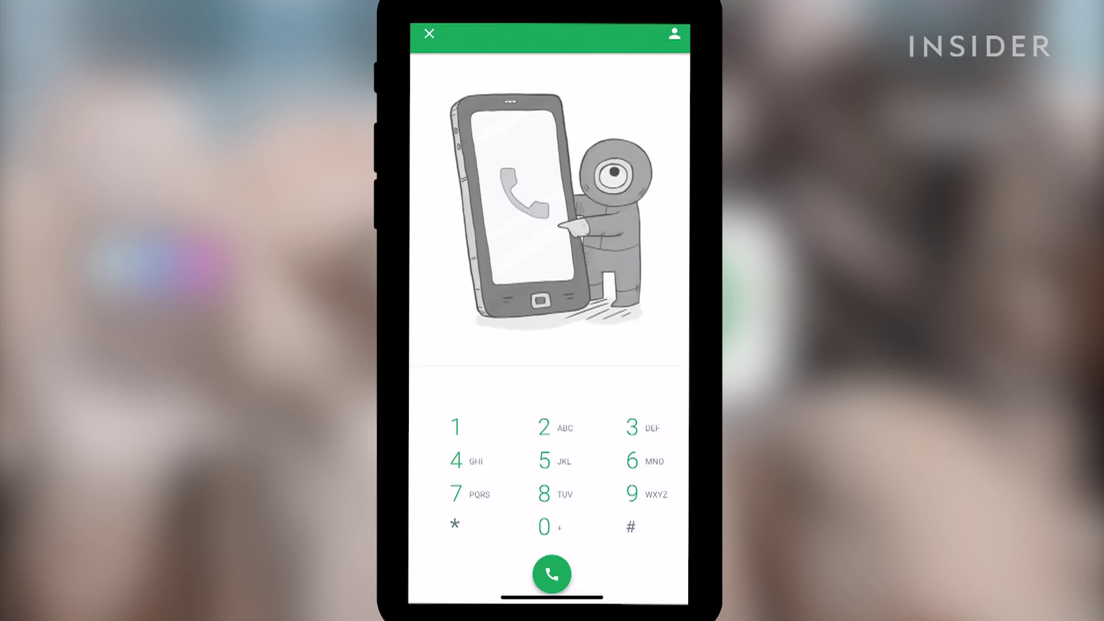
click(544, 526)
click(456, 426)
click(456, 460)
click(456, 460)
click(455, 427)
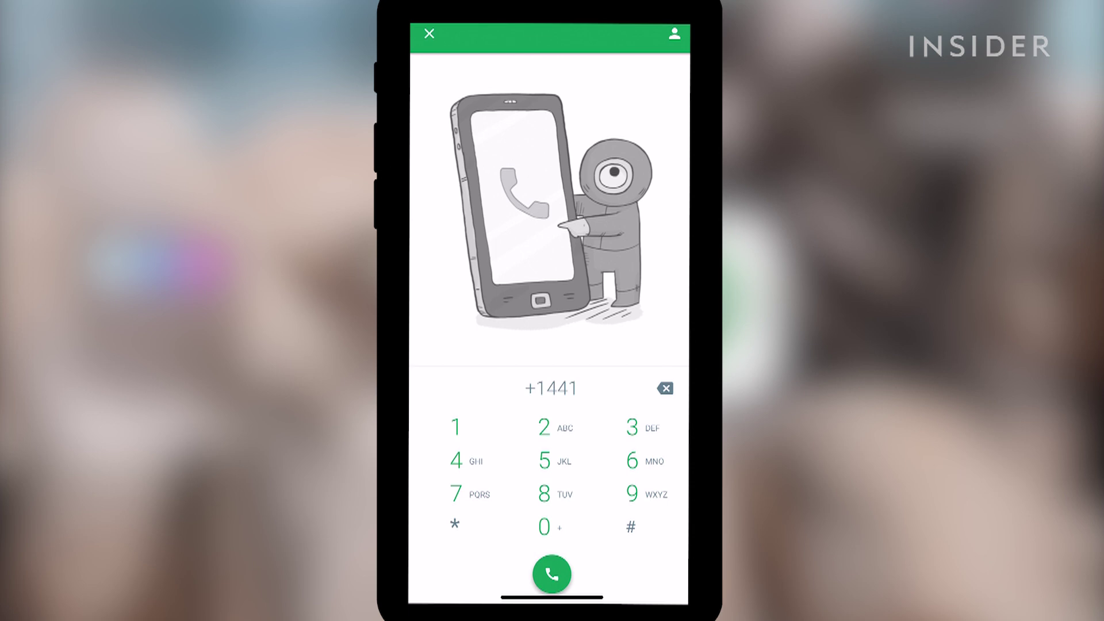